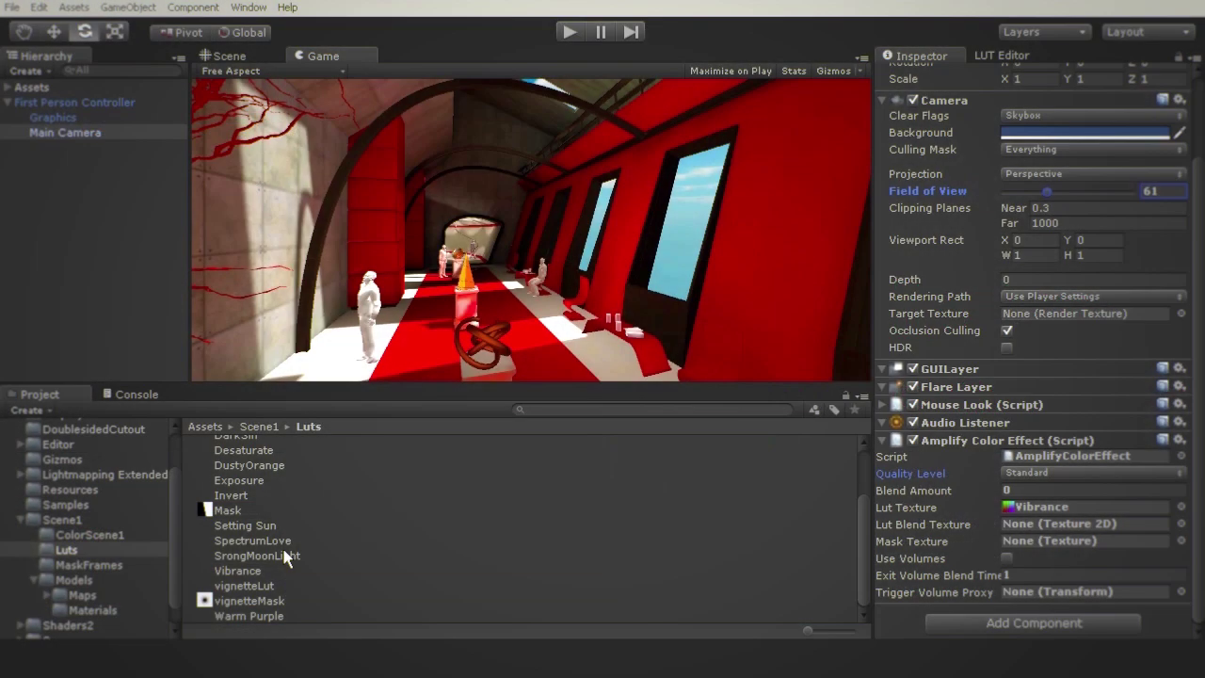
- Assign the SrongMoonLight, DustyOrange and Blue Contrast LUTs in turn as the camera effect's Lut Texture
left_click_drag(254, 557, 1093, 513)
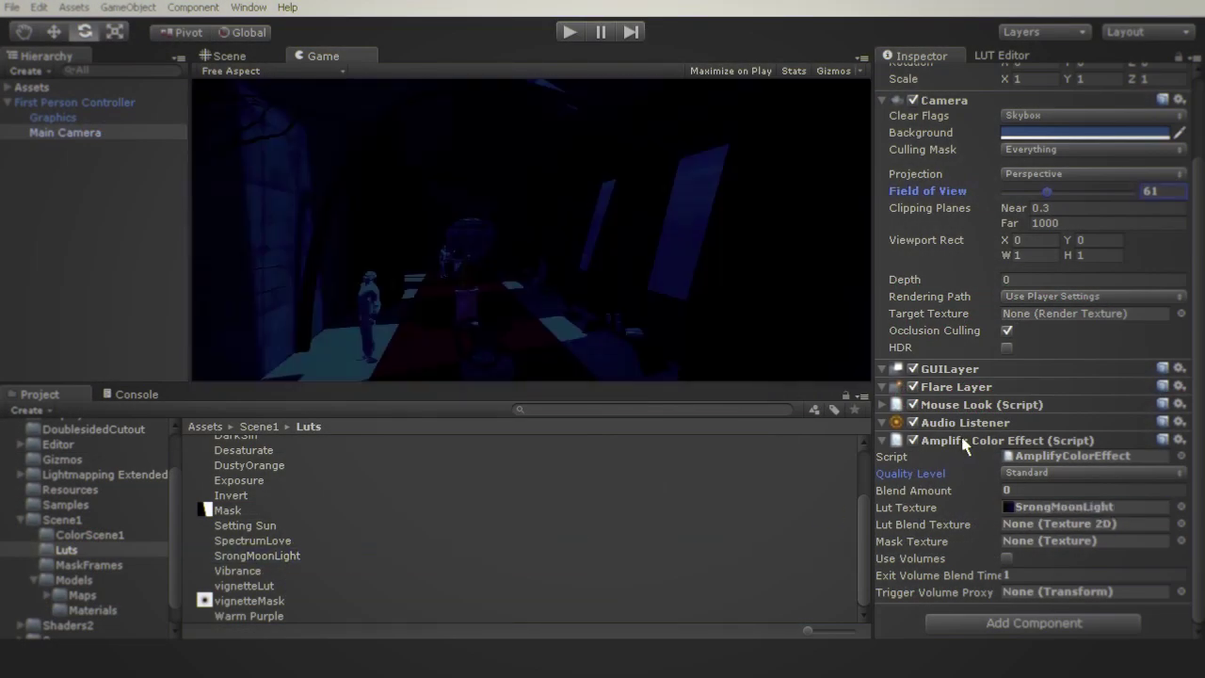
left_click_drag(990, 488, 780, 492)
left_click_drag(250, 465, 1043, 518)
scroll(271, 513, "up", 3)
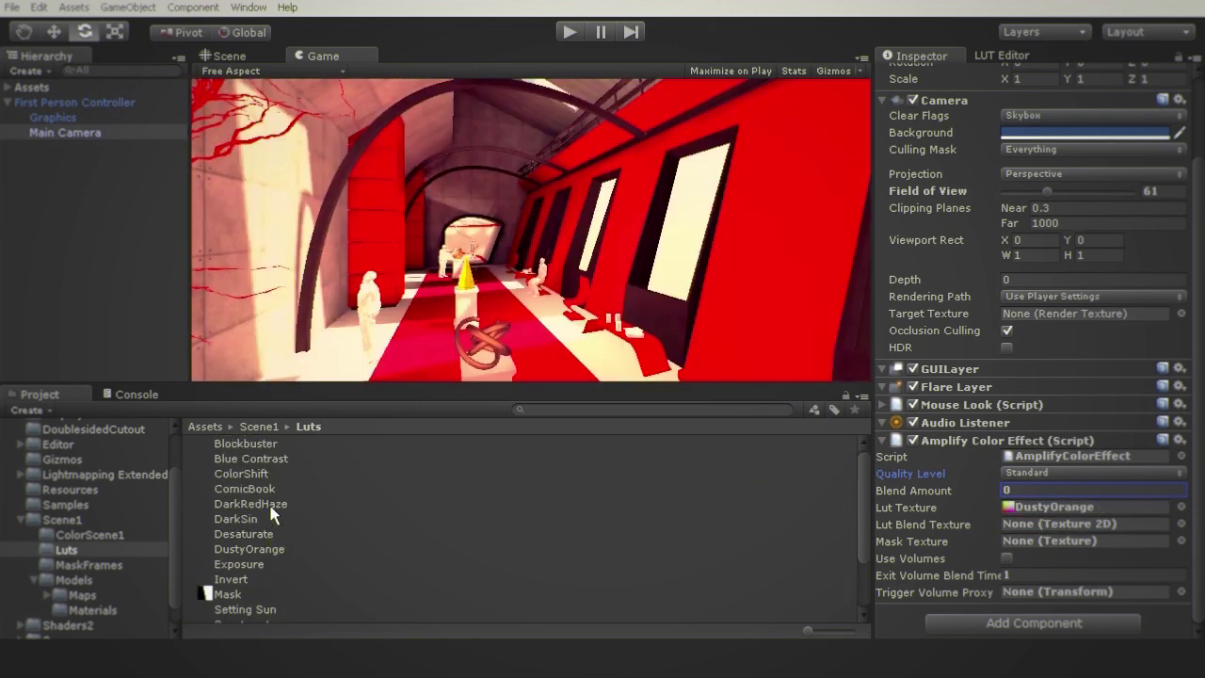
left_click_drag(275, 458, 1048, 511)
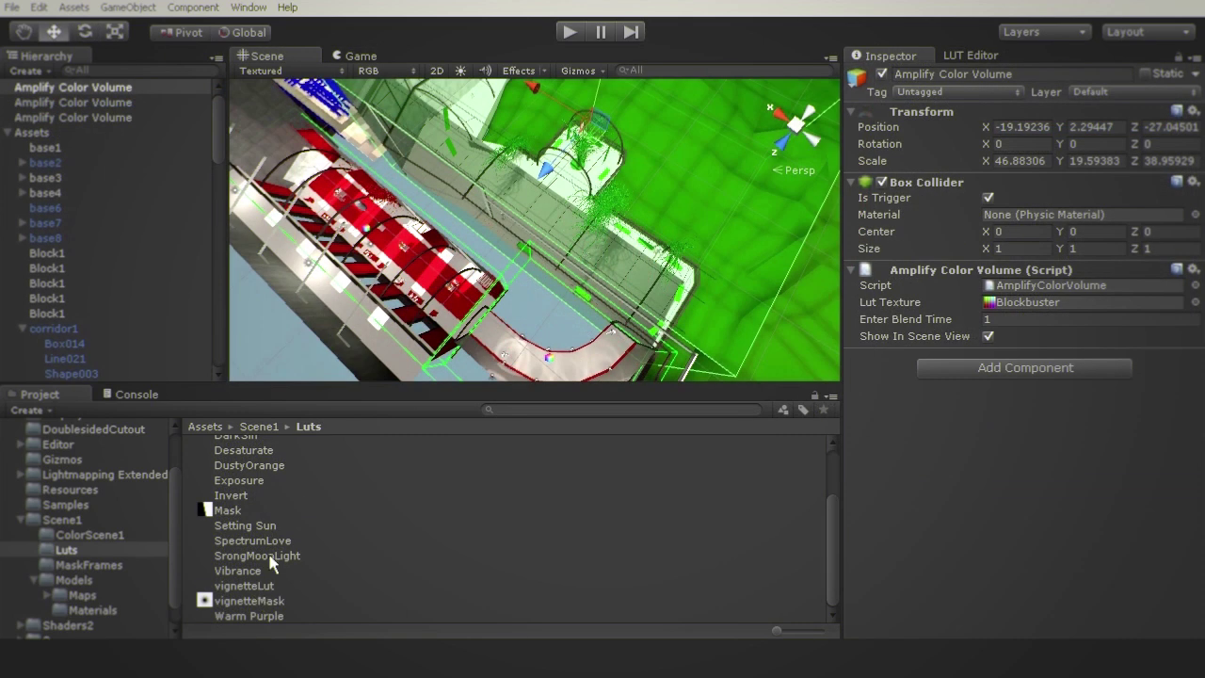
- Assign the SrongMoonLight LUT as the Lut Texture of the selected Amplify Color Volume
left_click_drag(271, 557, 1001, 317)
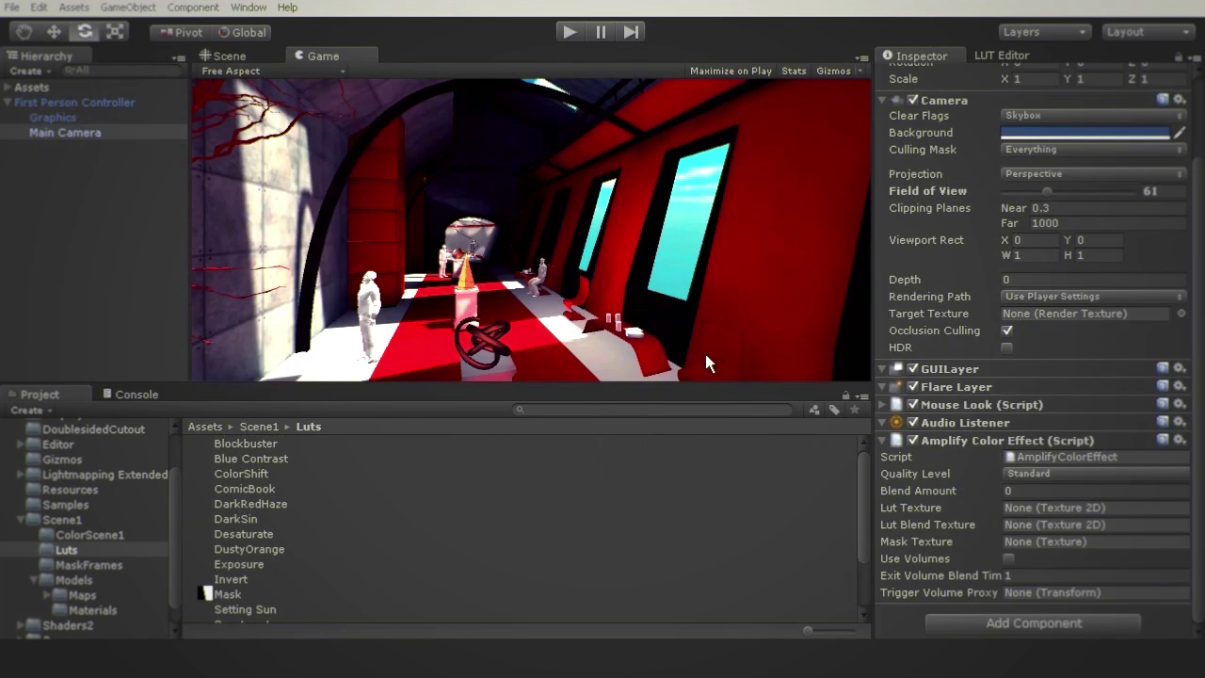
- Try the Mobile Quality Level on the camera's Amplify Color Effect
left_click(1082, 472)
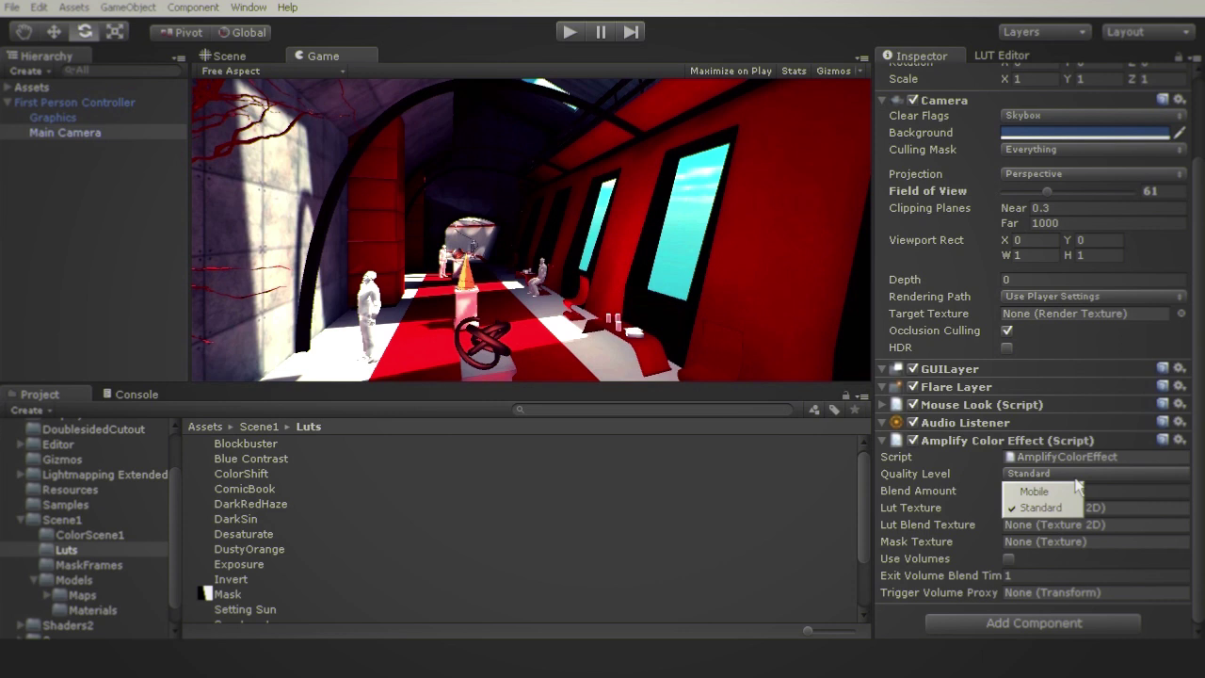
left_click(1067, 490)
left_click(1066, 473)
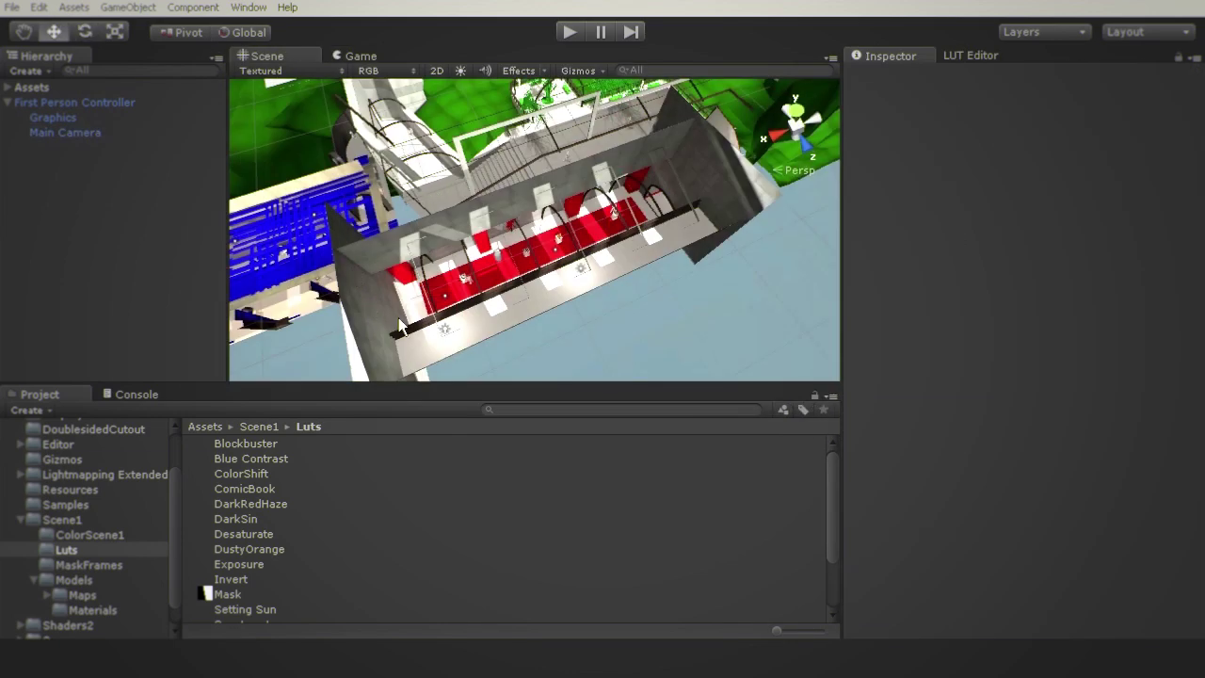
- Enable Use Volumes in the Amplify Color Effect of the Main Camera
left_click_drag(401, 326, 414, 184, "alt")
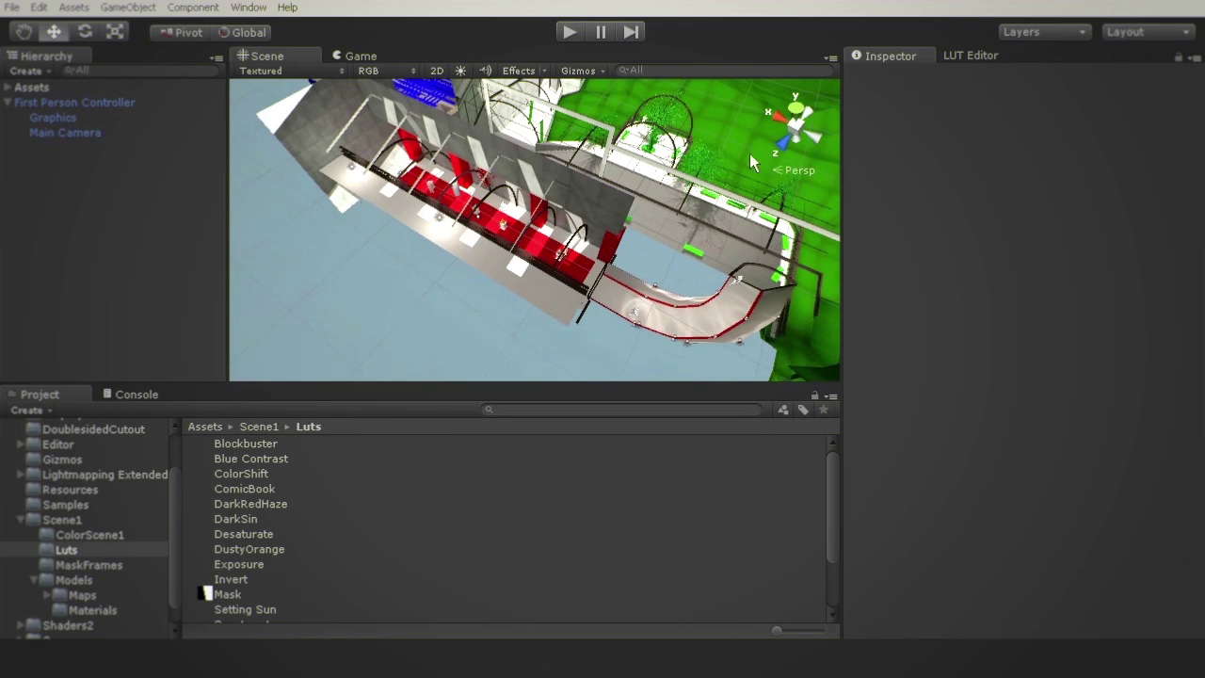
left_click_drag(405, 302, 734, 259, "alt")
right_click_drag(450, 256, 711, 78, "alt")
left_click(75, 133)
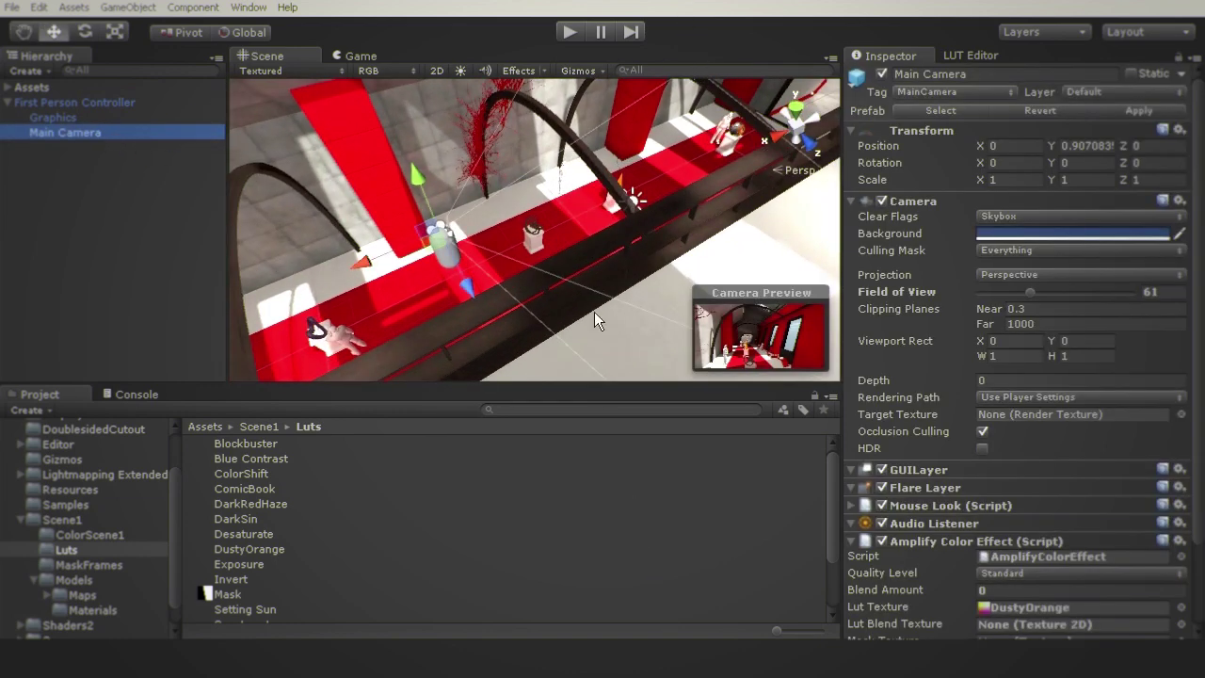
scroll(978, 469, "down", 3)
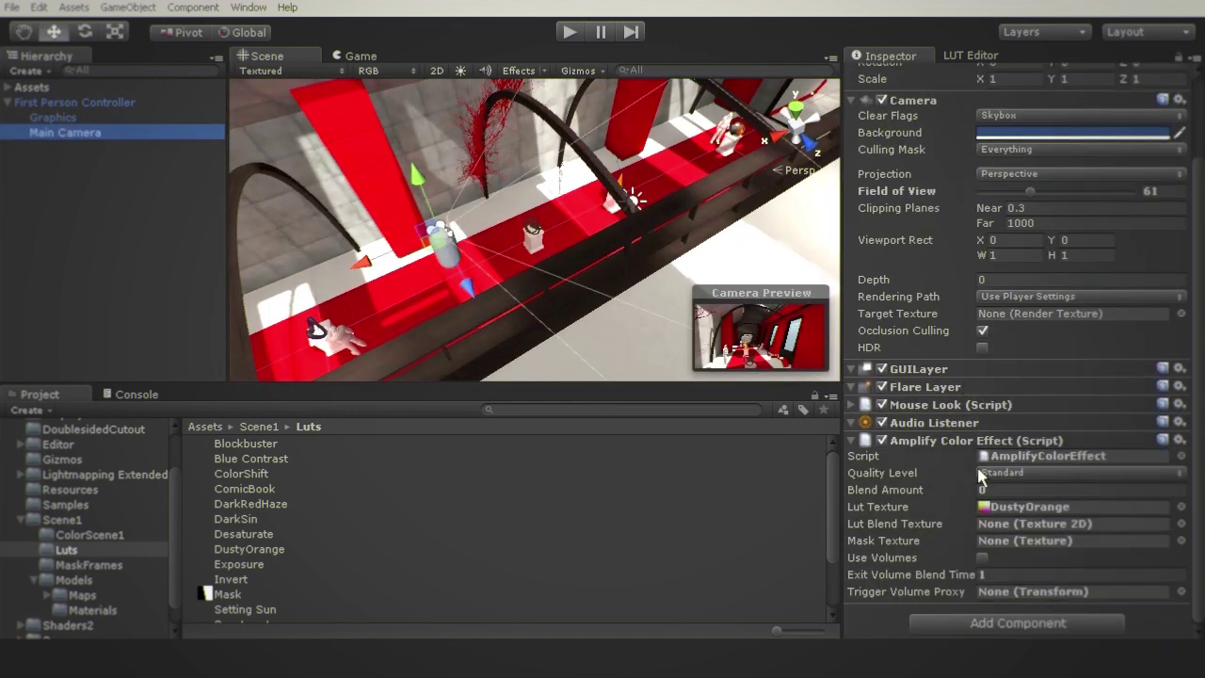
left_click(982, 558)
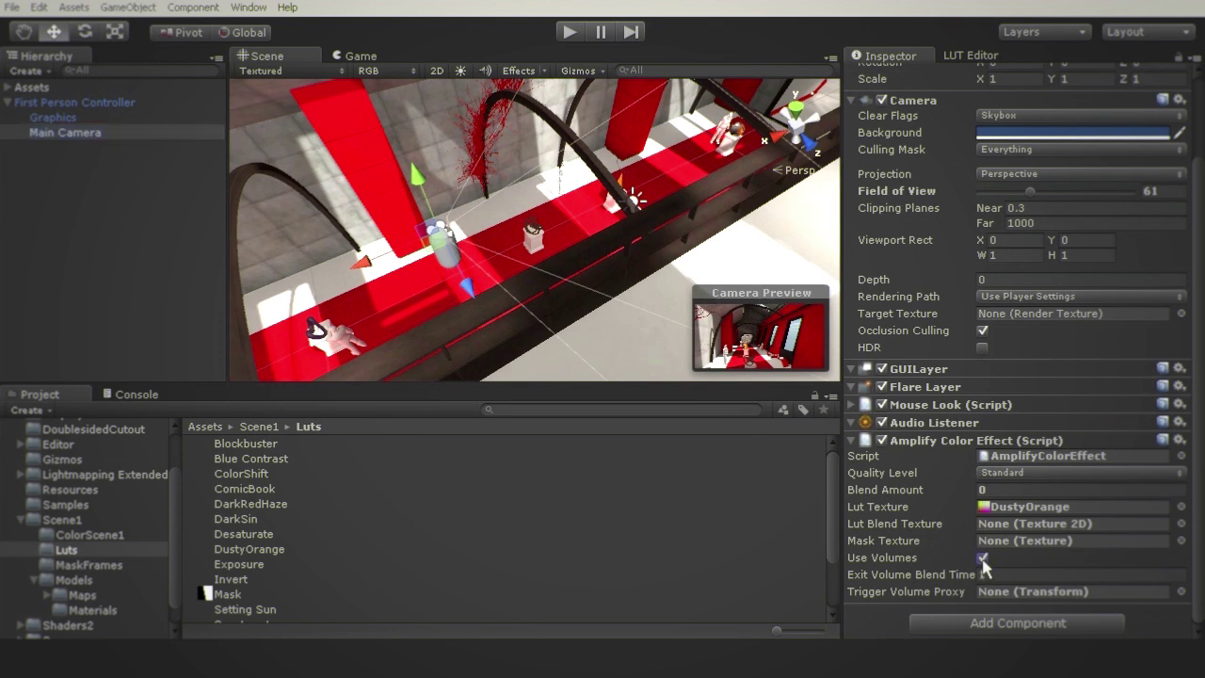
- Create an Amplify Color Volume object in the scene
left_click(127, 8)
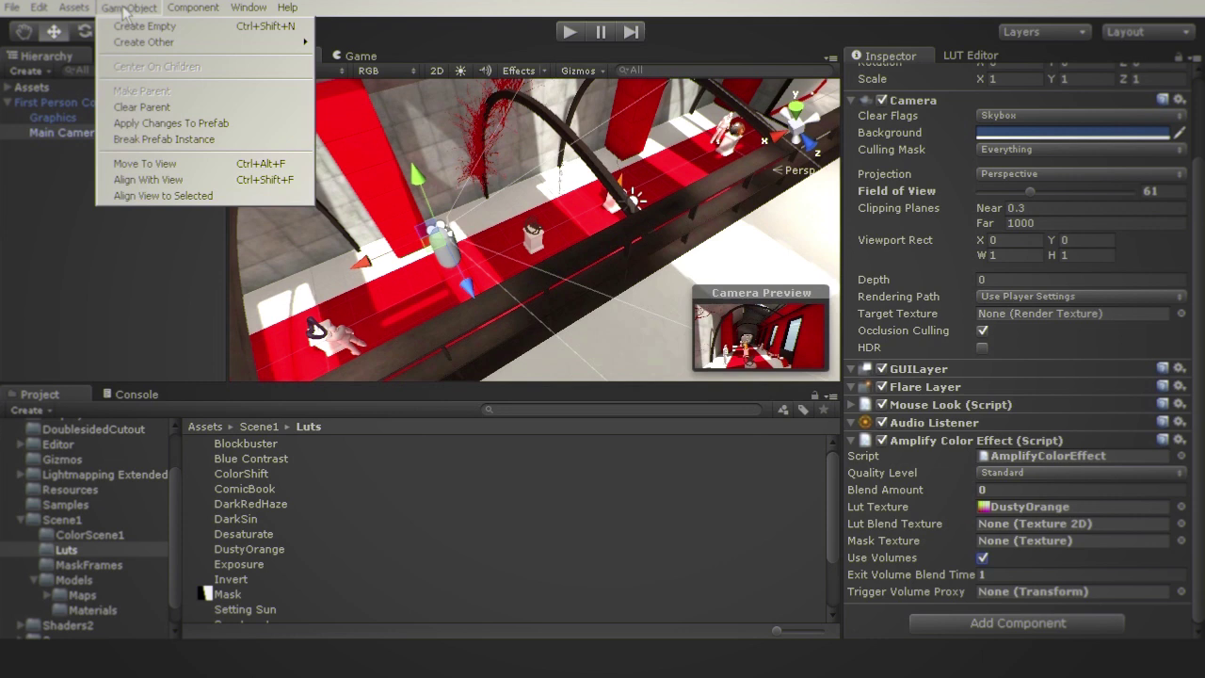
mouse_move(186, 44)
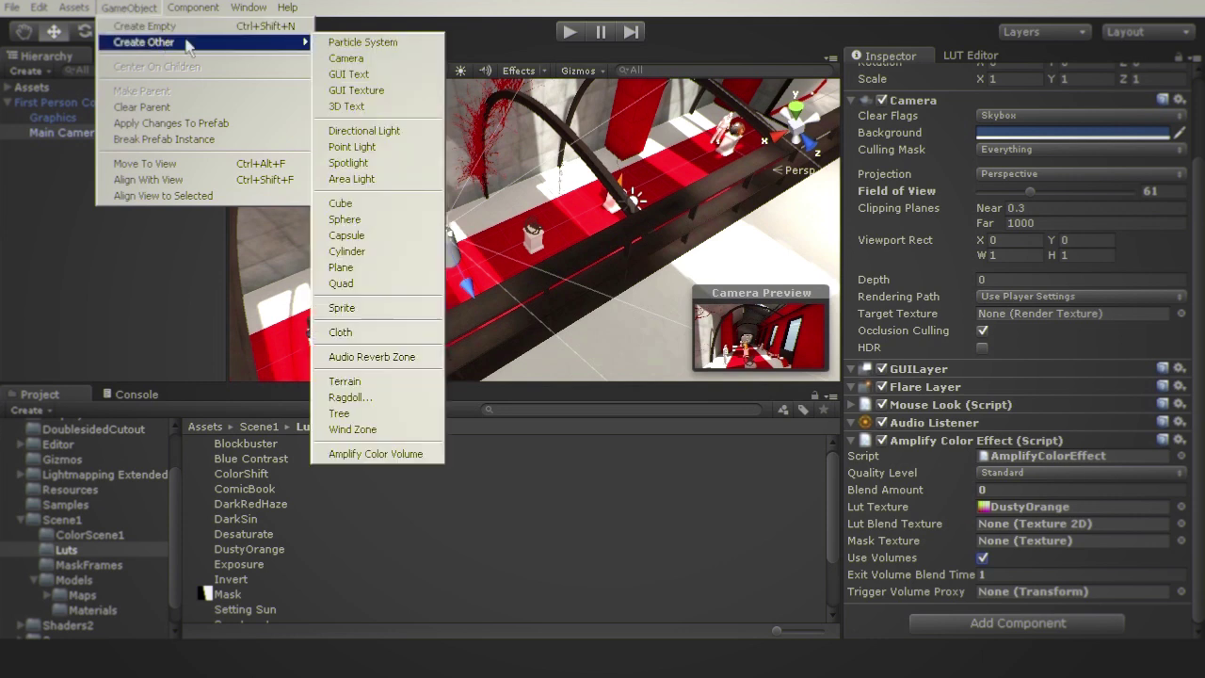
left_click(410, 455)
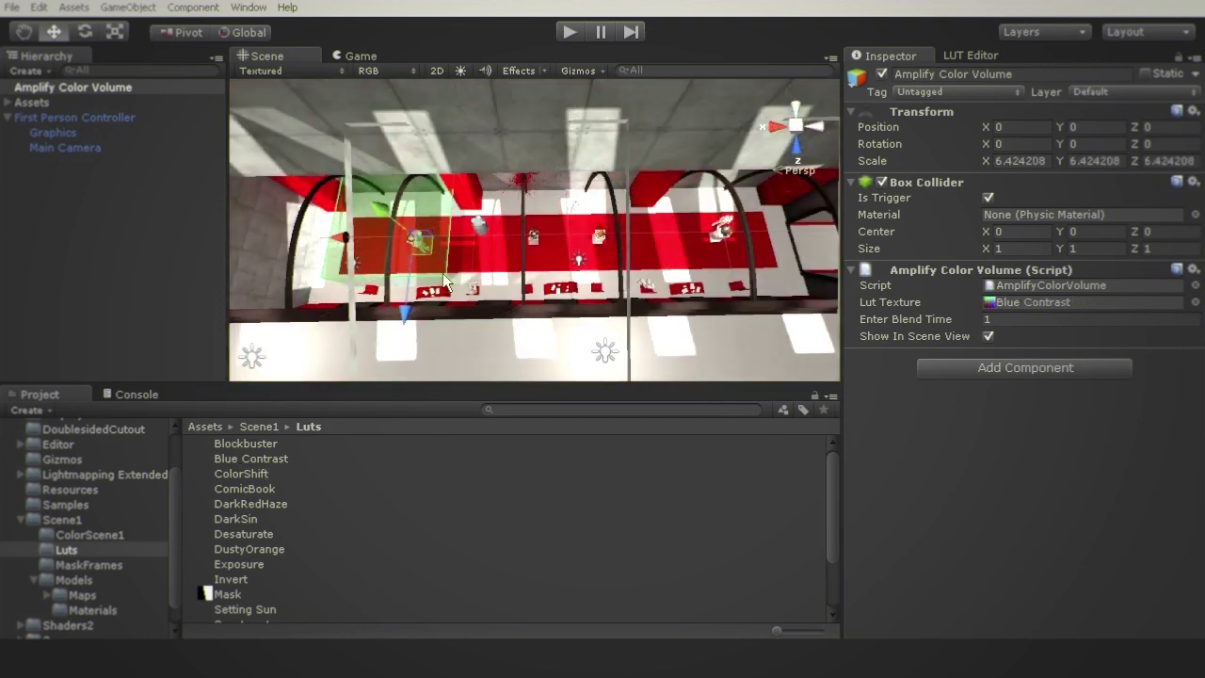
- Move the new volume over the red-carpeted hall and stretch it to about 32 by 6.4 by 10 units
left_click_drag(349, 244, 471, 232)
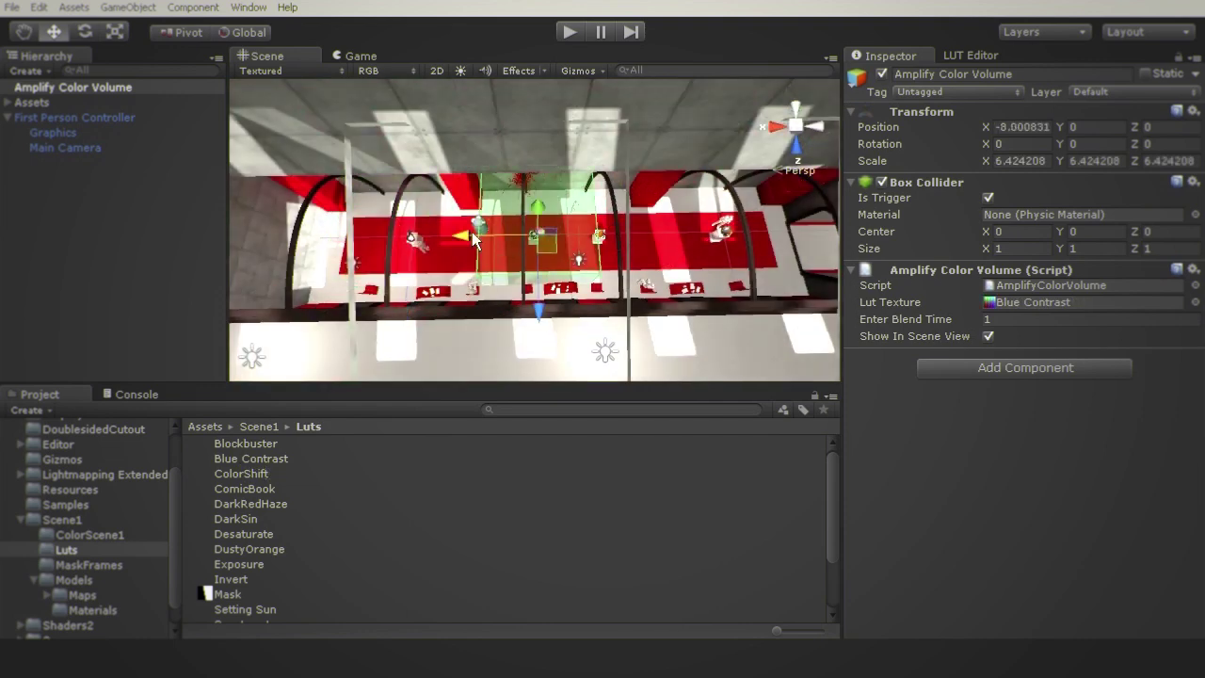
key("r")
left_click_drag(558, 267, 673, 266)
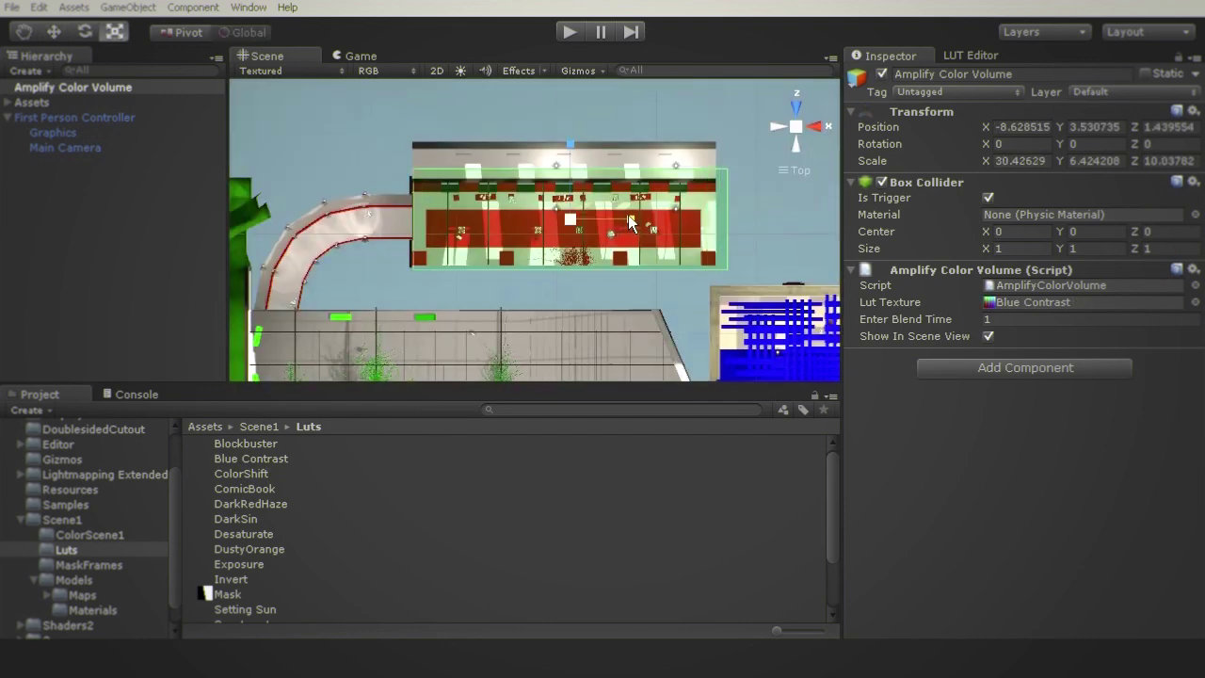
key("w")
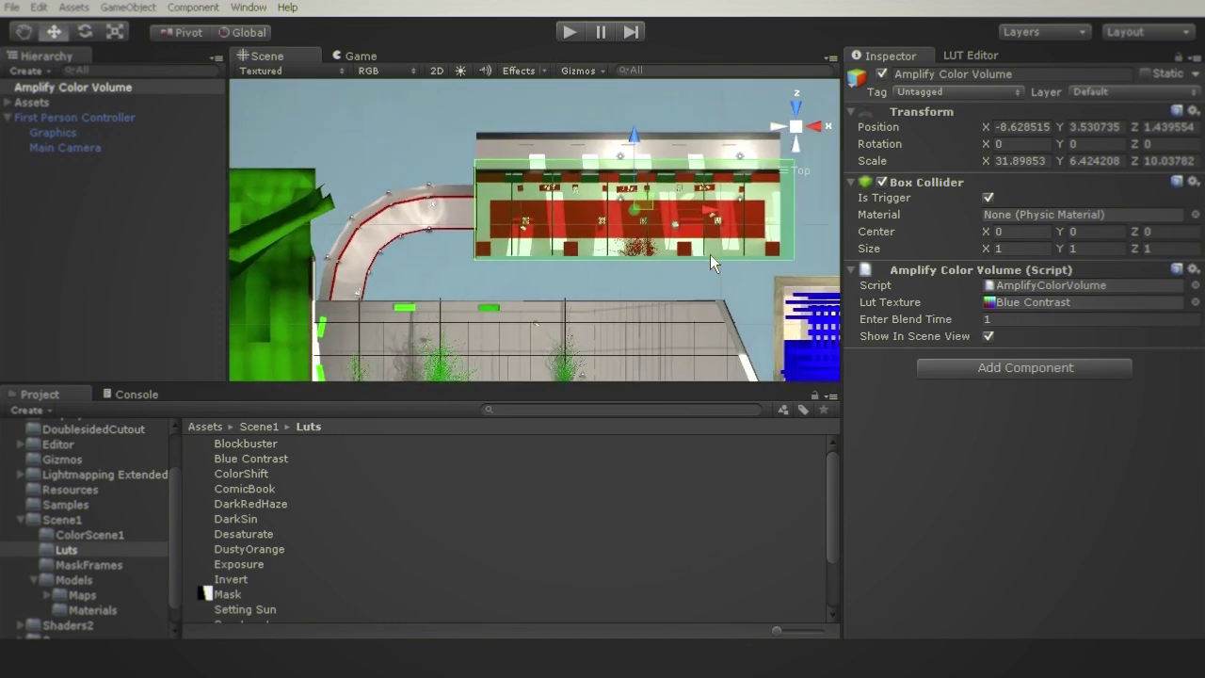
- Fit a second volume over the curved corridor, scaled to about 16.3 by 6.4 by 14.4 units
left_click_drag(710, 254, 611, 226)
key("r")
key("w")
key("r")
key("w")
left_click_drag(518, 222, 519, 166)
left_click_drag(591, 217, 595, 218)
middle_click_drag(565, 280, 478, 242)
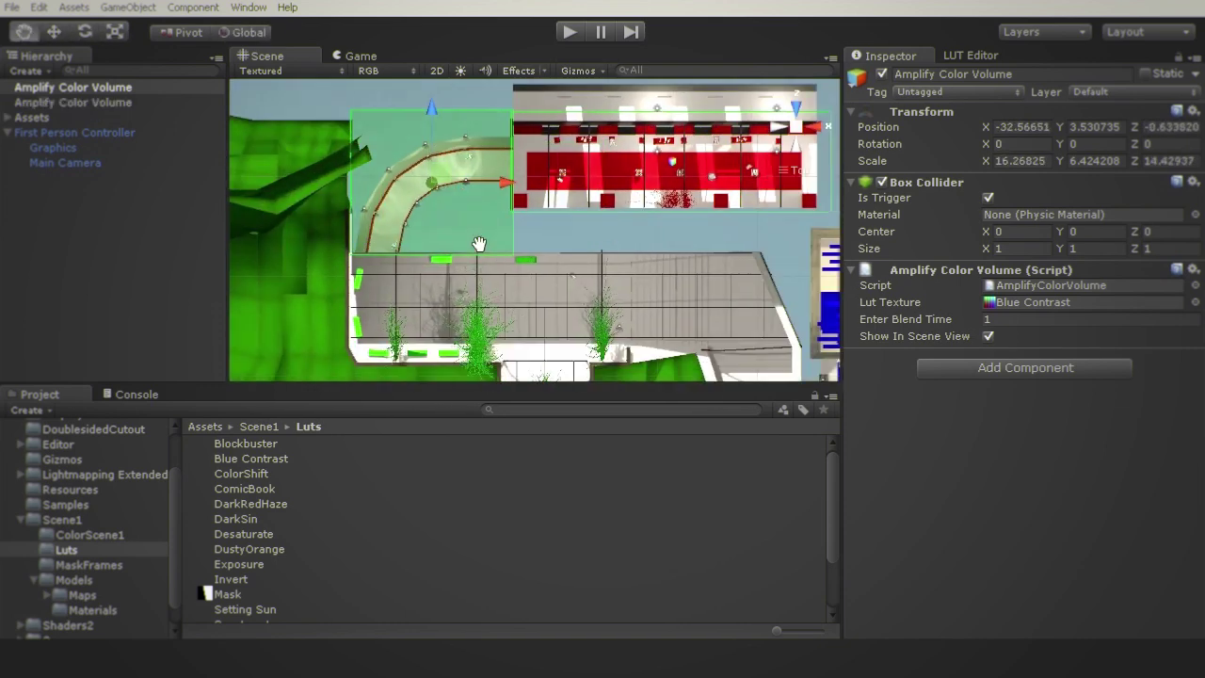
- Duplicate the curved corridor's volume and resize the copy to cover the large grey outdoor area
scroll(535, 254, "down", 3)
middle_click_drag(588, 296, 597, 228)
key("ctrl+d")
key("r")
left_click_drag(468, 108, 764, 242)
middle_click_drag(715, 283, 715, 224)
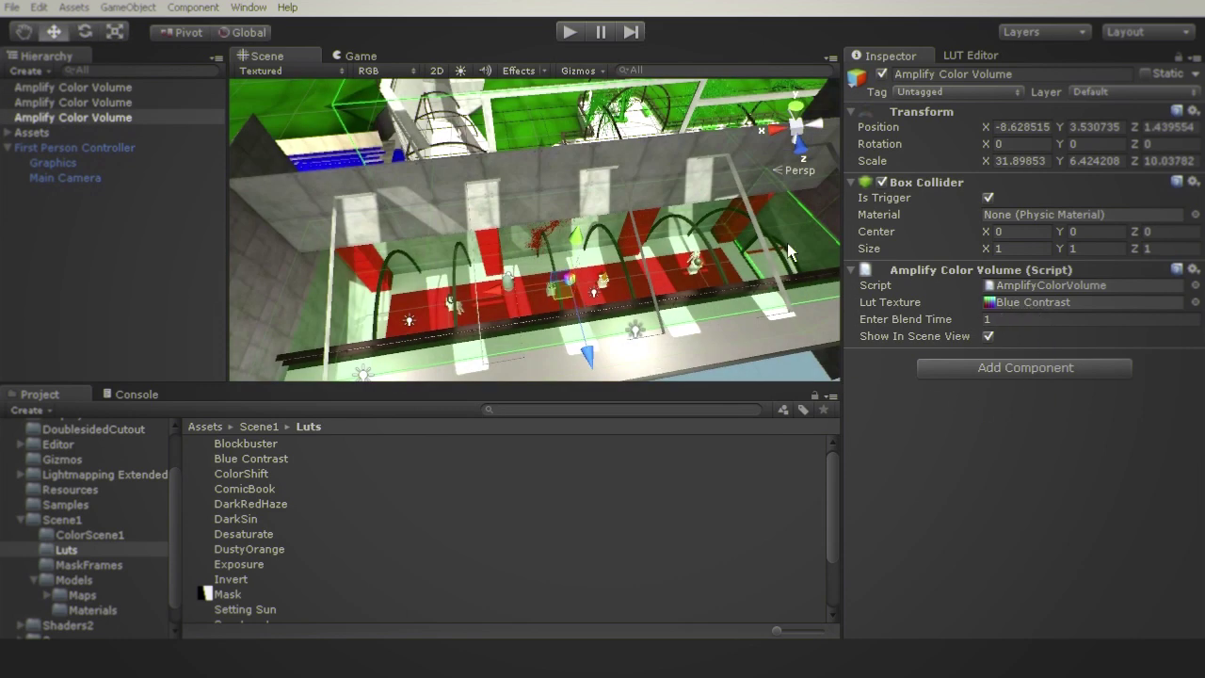
- Assign the Desaturate LUT as the Lut Texture of the curved corridor's volume
middle_click_drag(787, 243, 537, 238)
left_click(543, 229)
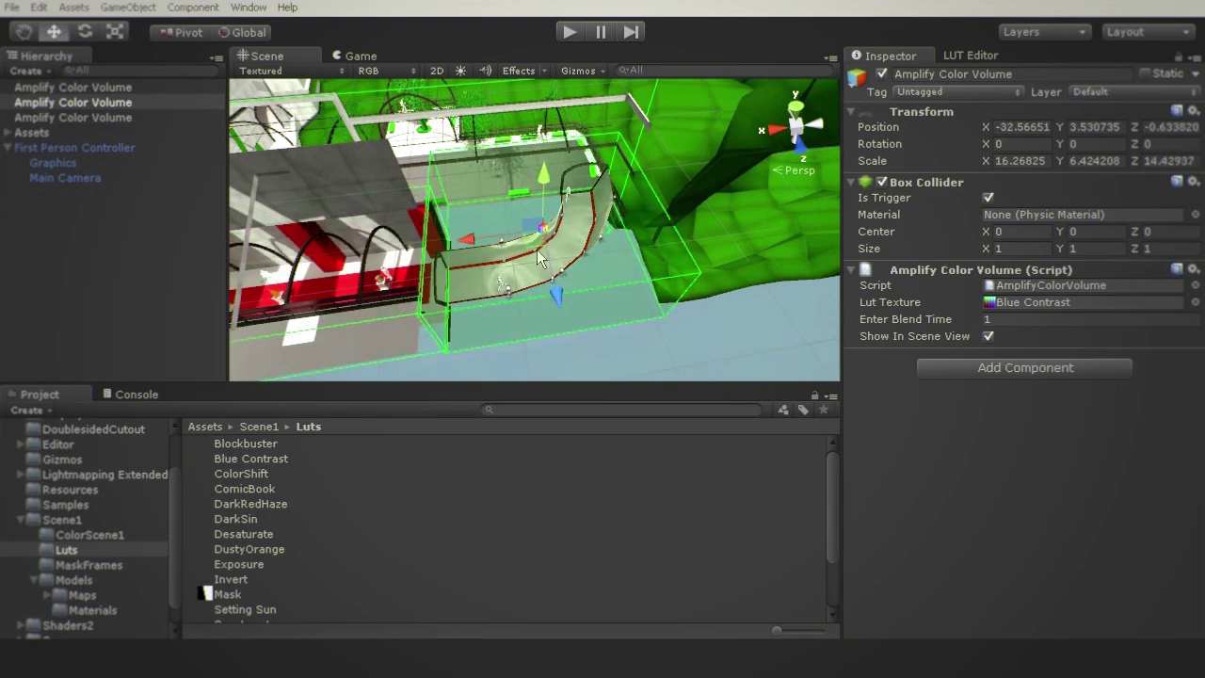
middle_click_drag(493, 280, 515, 278)
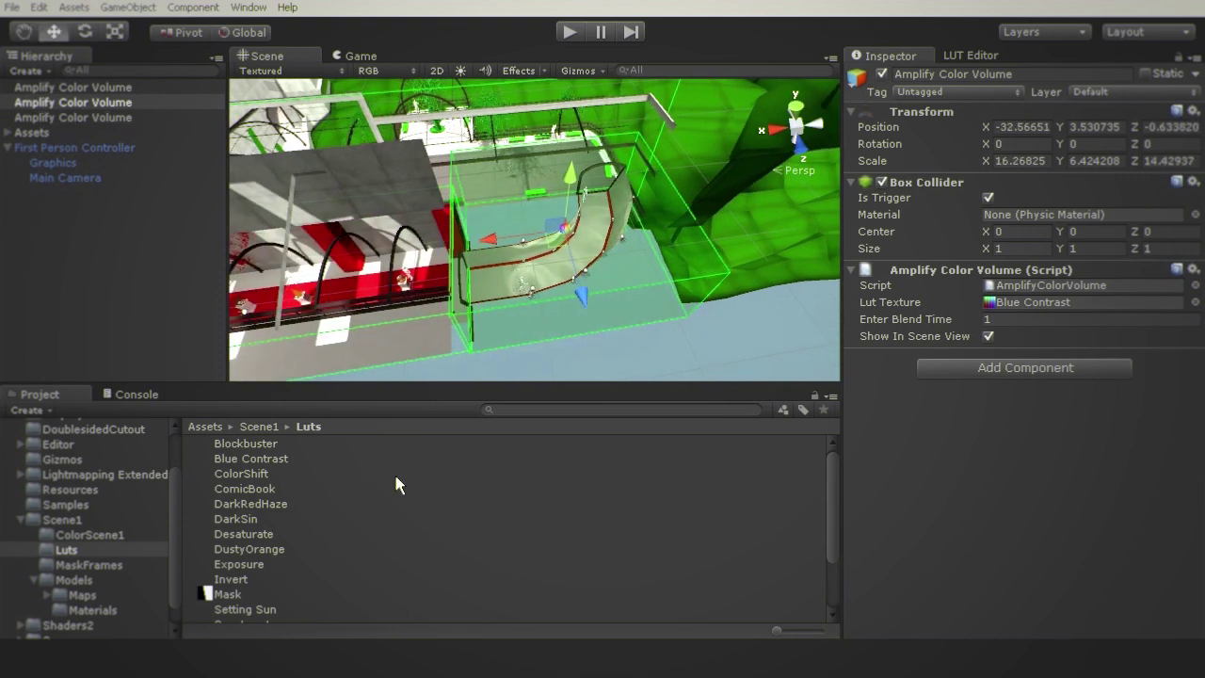
left_click_drag(258, 538, 1029, 319)
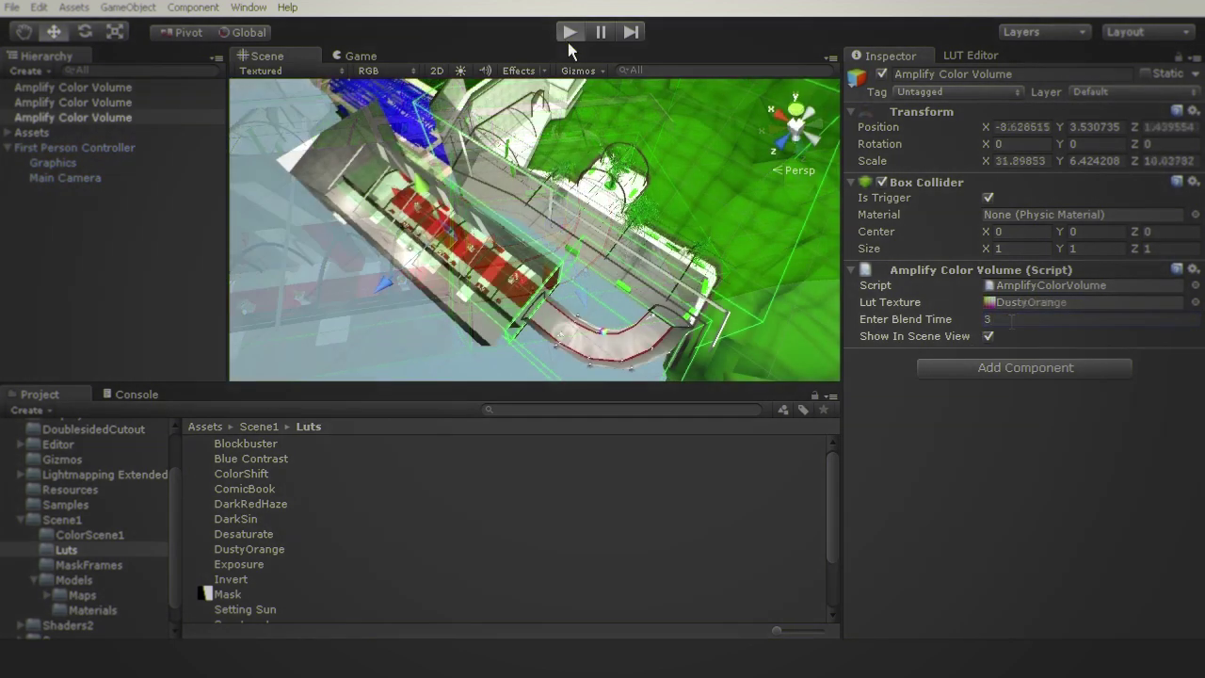
- Play the scene and walk forward through the hall to check the volume's colour grading
left_click(569, 32)
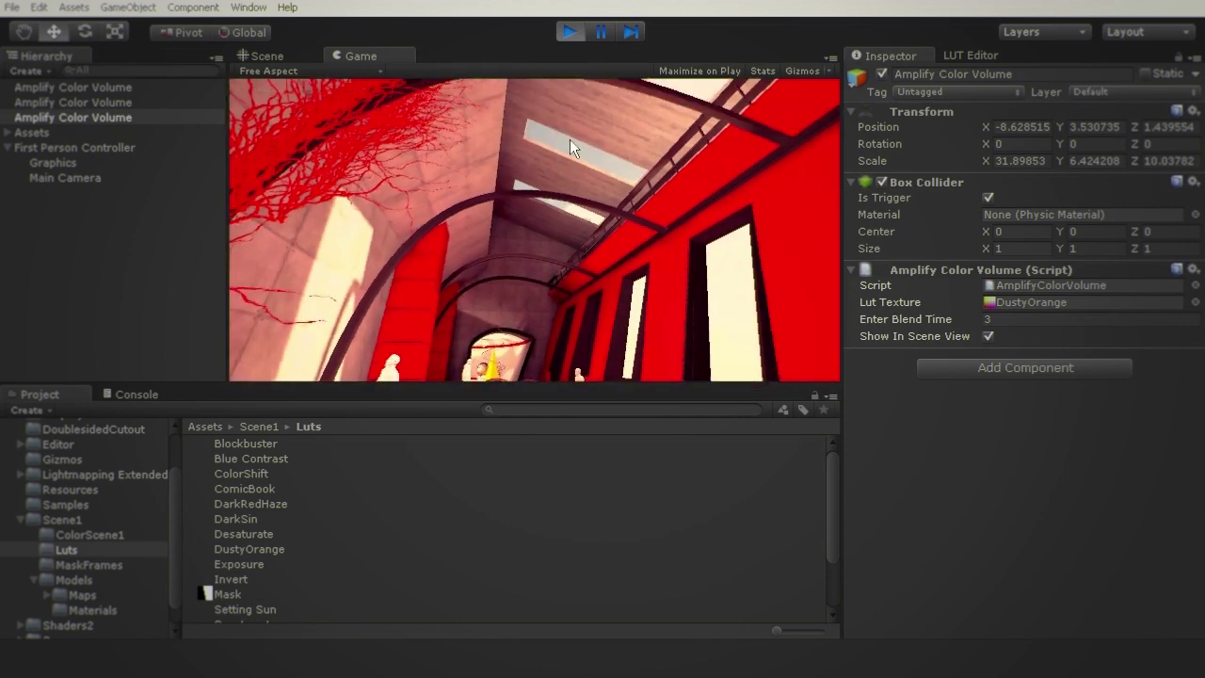
key("w")
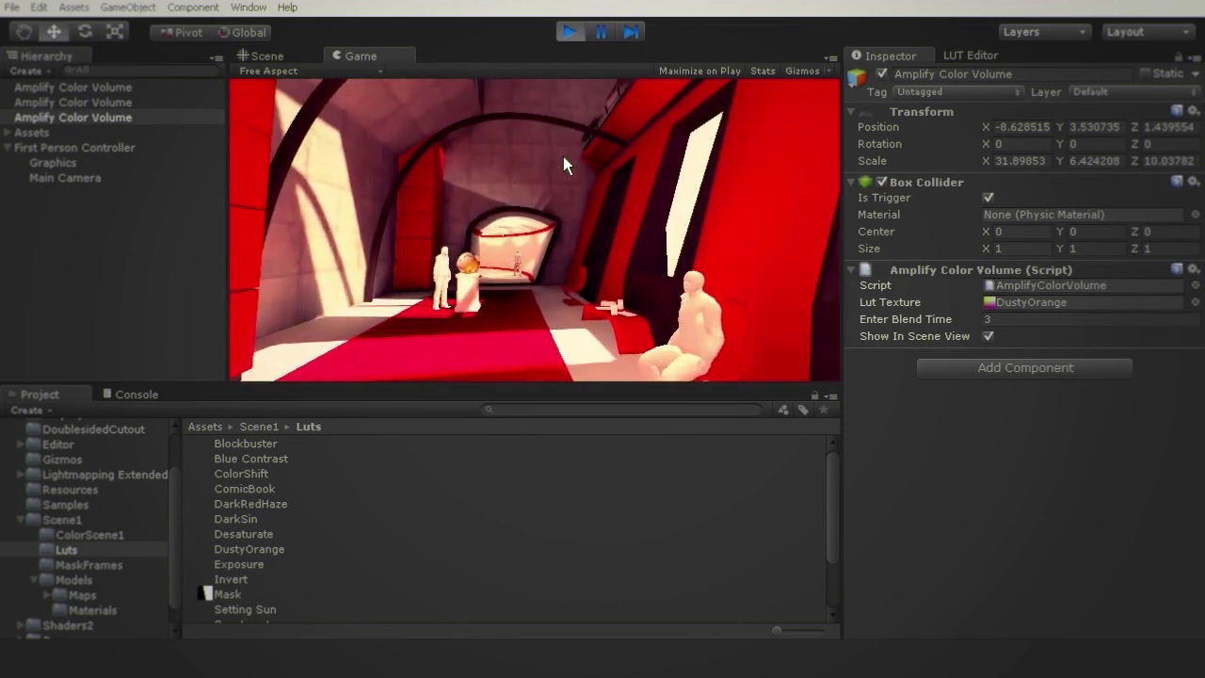
key("w")
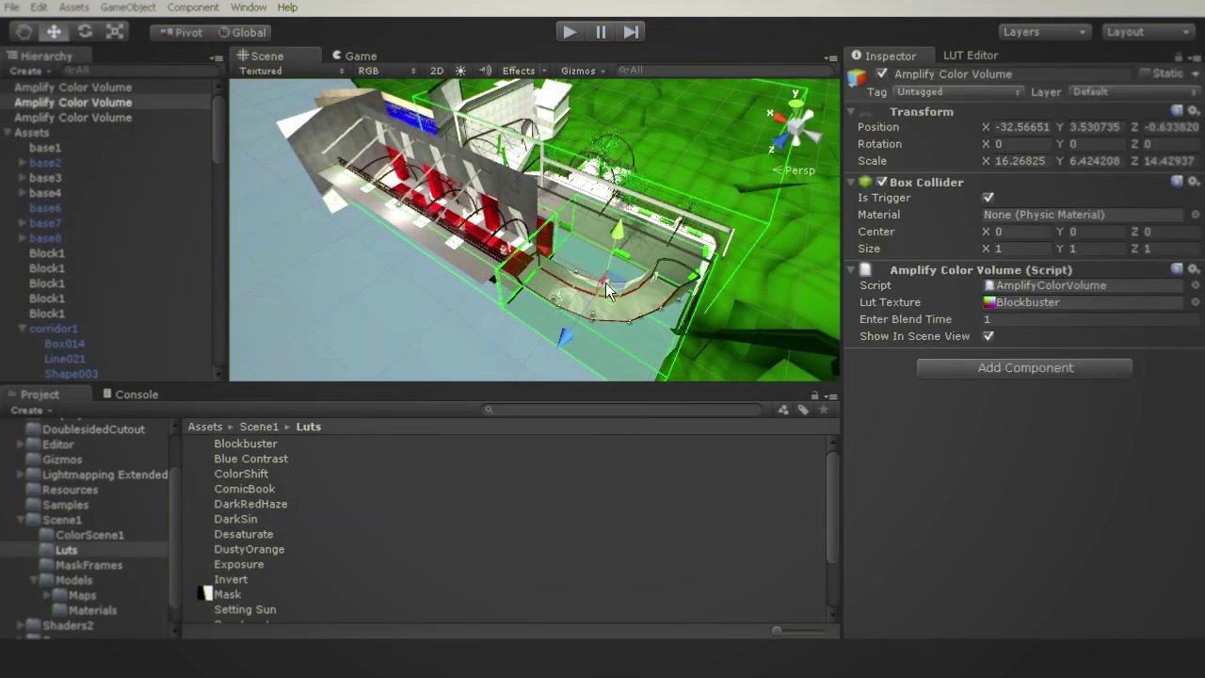
- Try rotating the curved corridor's volume, and undo the rotation
key("e")
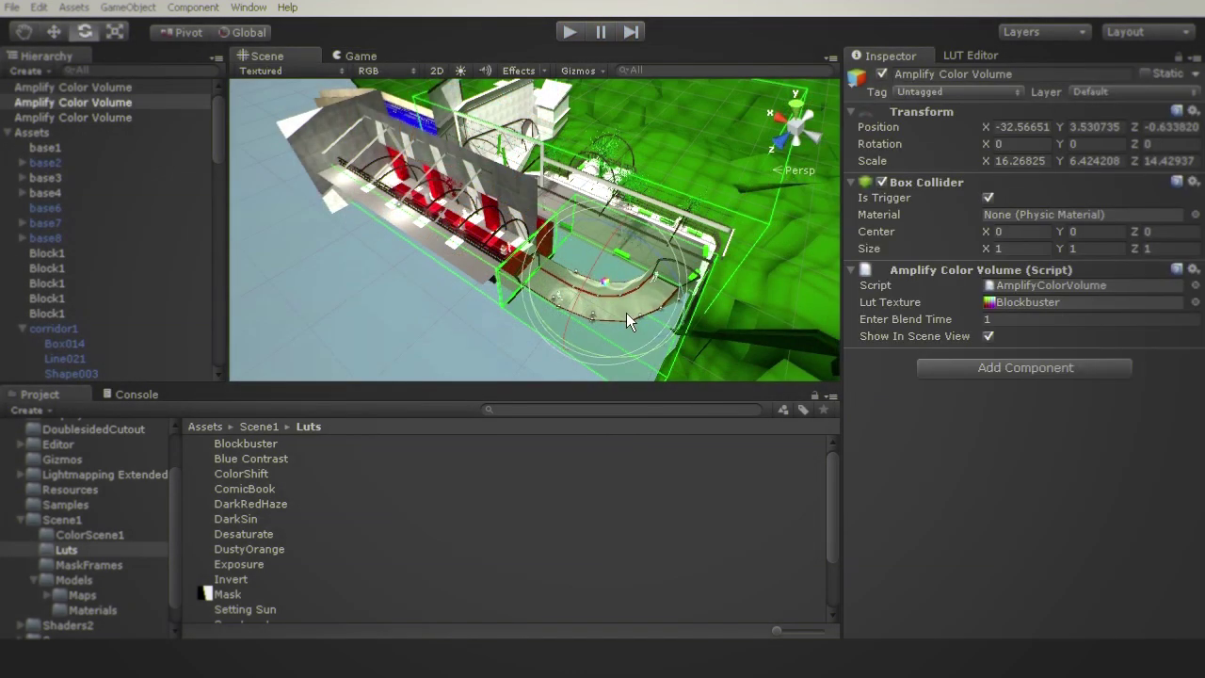
left_click_drag(641, 351, 713, 315)
key("ctrl+z")
- Adjust the vertical scale of the curved corridor's volume slightly and return to the Move tool
key("r")
mouse_move(618, 230)
left_mouse_down()
mouse_move(619, 120)
mouse_move(613, 230)
mouse_move(583, 240)
mouse_move(613, 231)
left_mouse_up()
key("w")
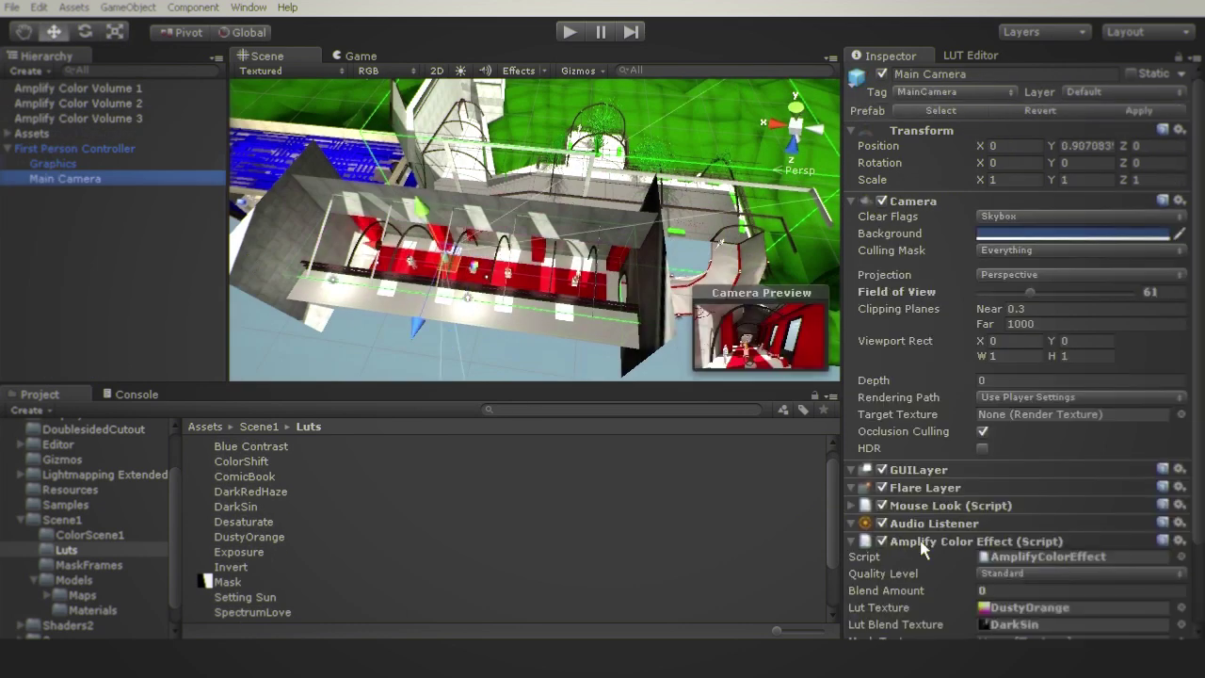
- Review the Main Camera's Amplify Color Effect settings and open the Amplify Color Volumes Editor
scroll(993, 513, "down", 3)
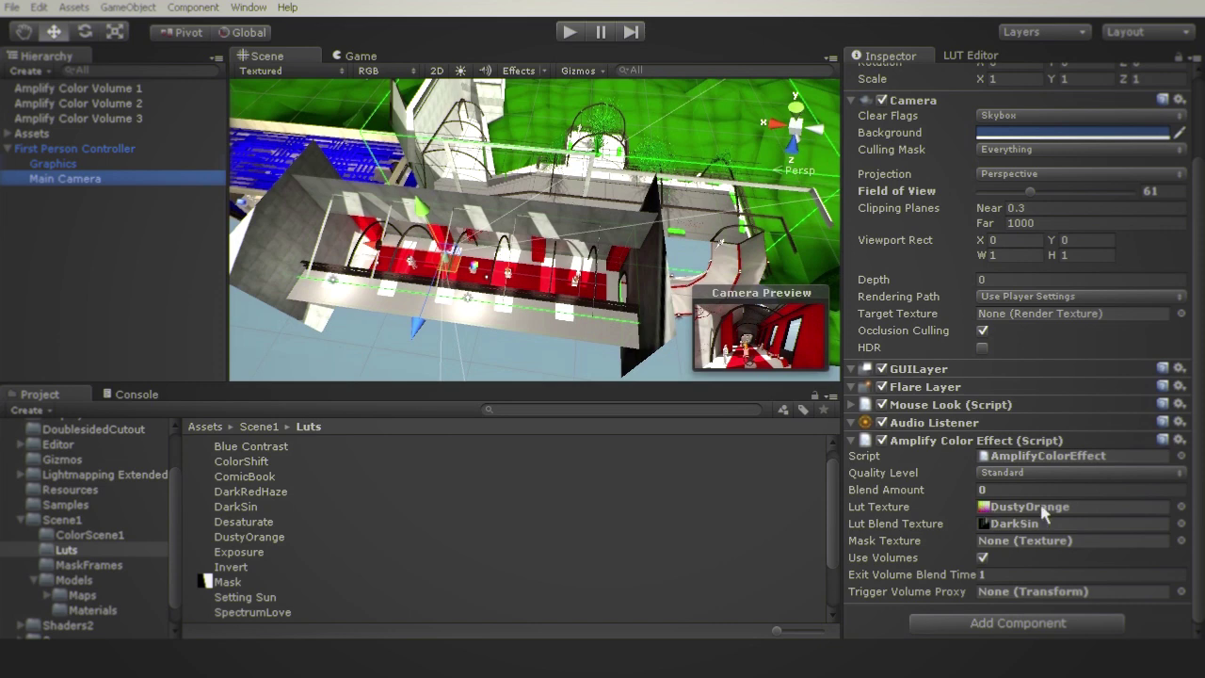
left_click(250, 9)
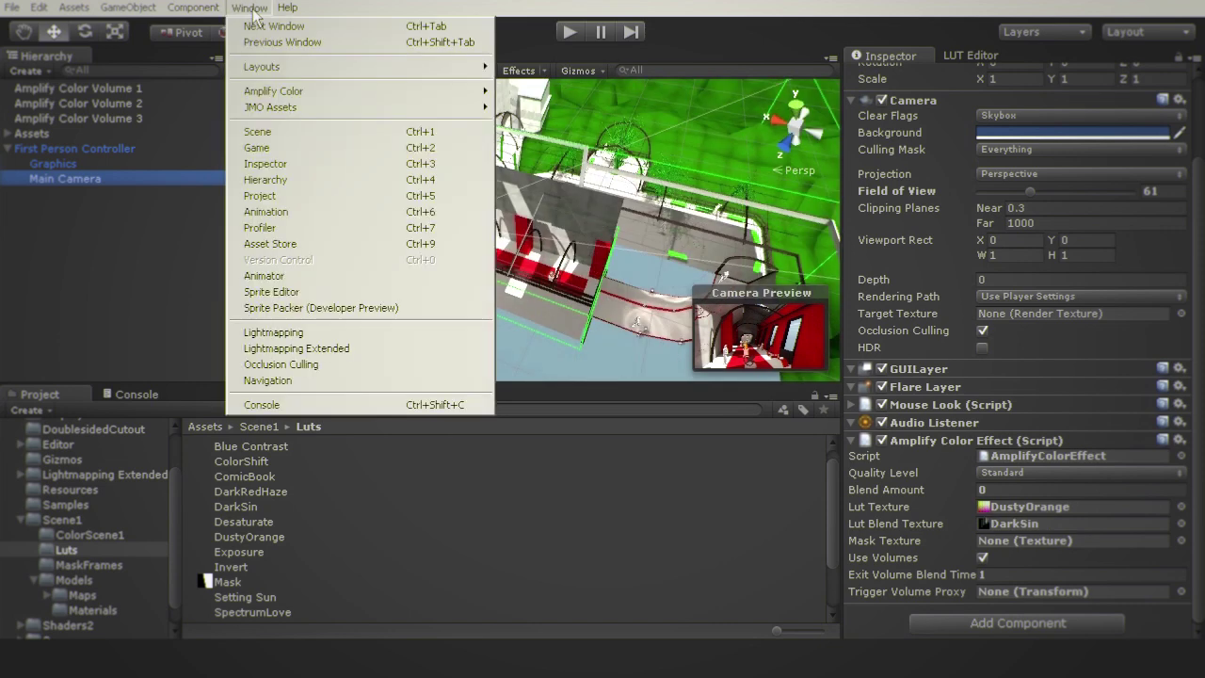
mouse_move(479, 91)
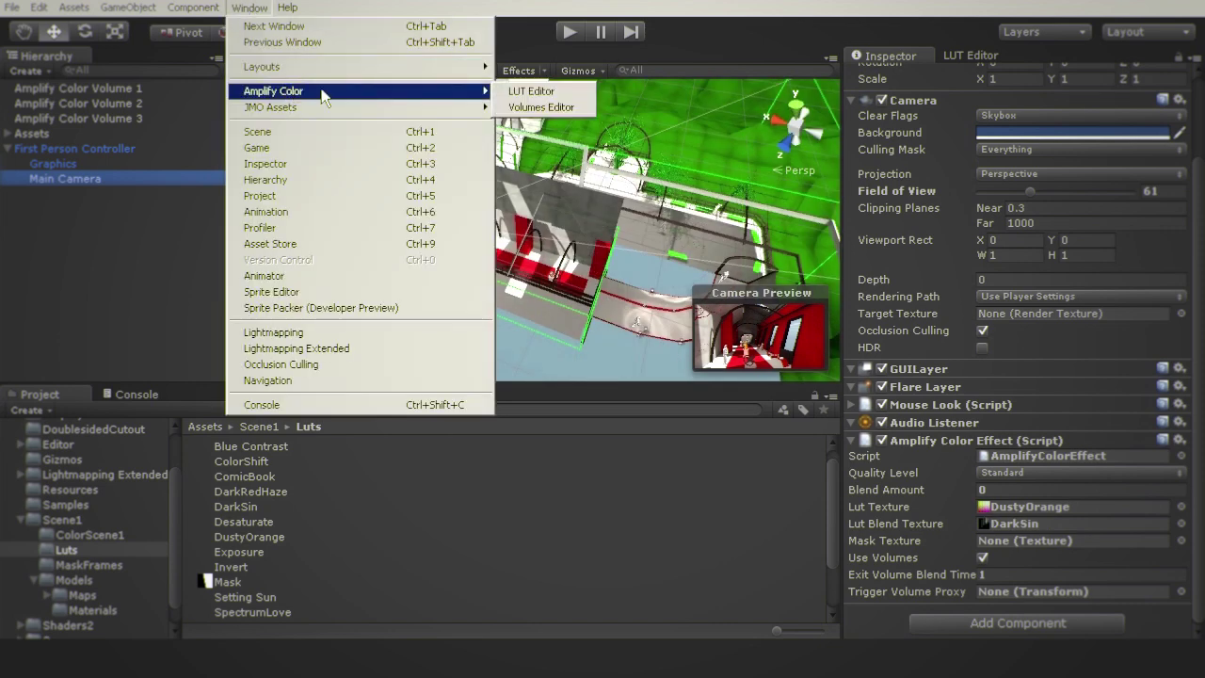
left_click(539, 108)
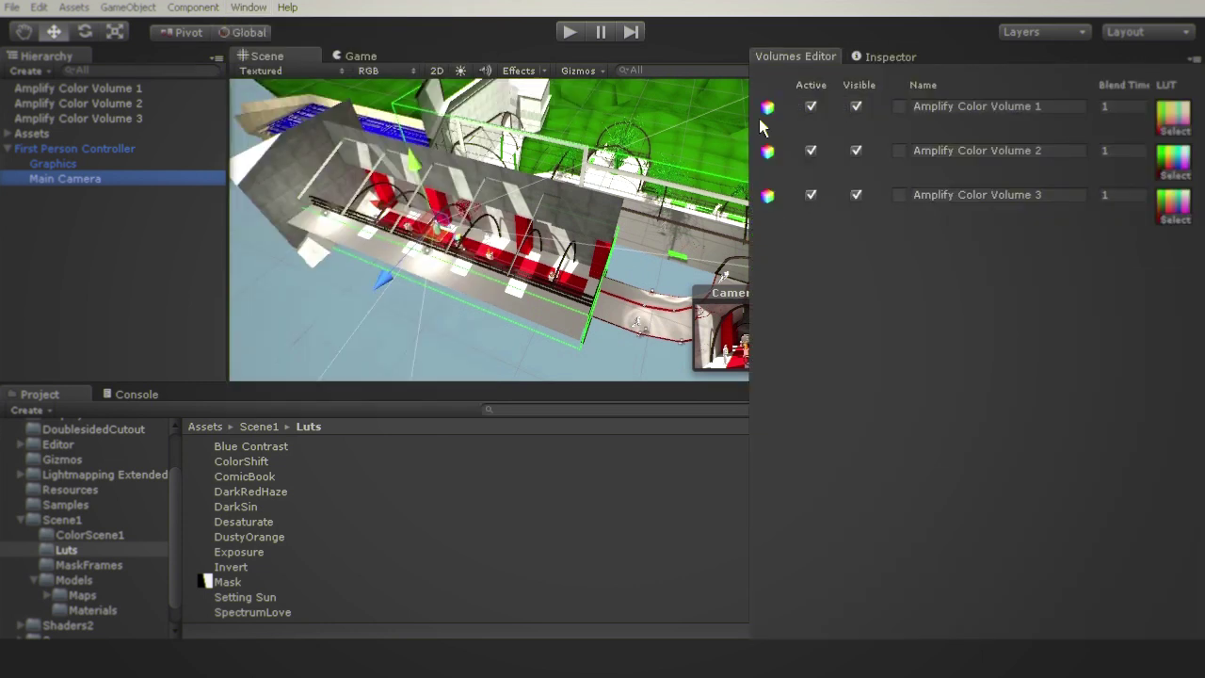
- Toggle Amplify Color Volume 1's Active state off and back on, deactivate Volume 2, and toggle the checkbox beside Volume 2's name
left_click(811, 108)
left_click(810, 150)
left_click(812, 108)
left_click(900, 151)
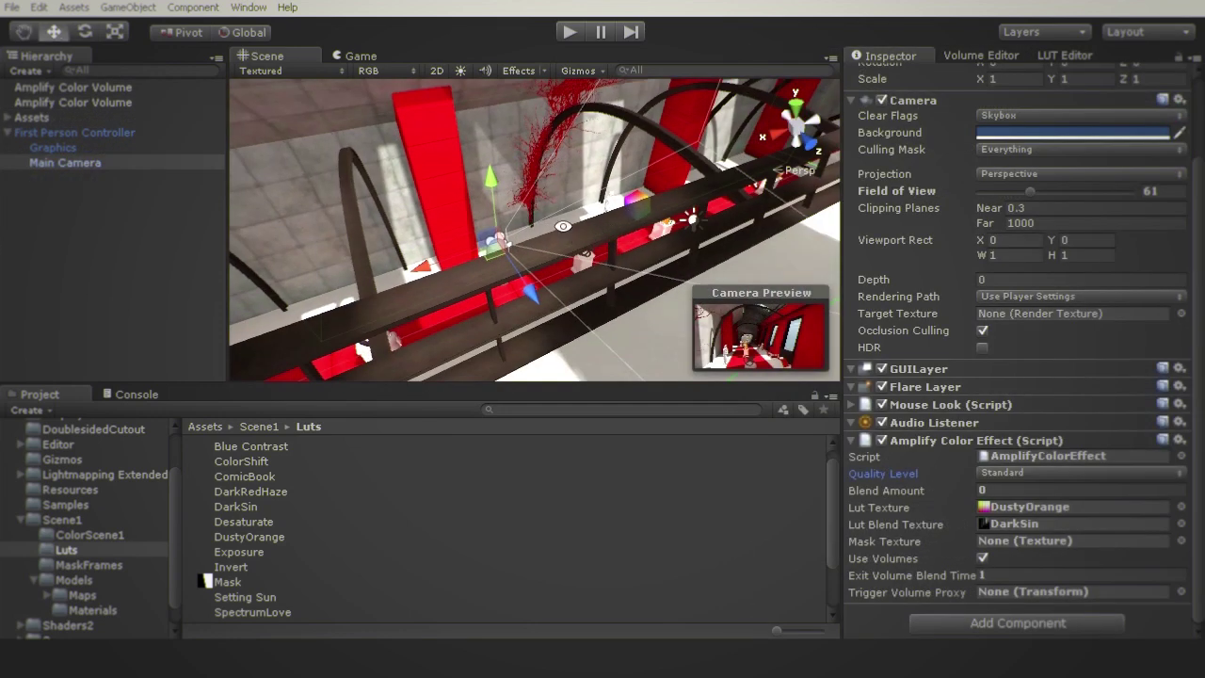
left_click_drag(563, 226, 584, 249, "alt")
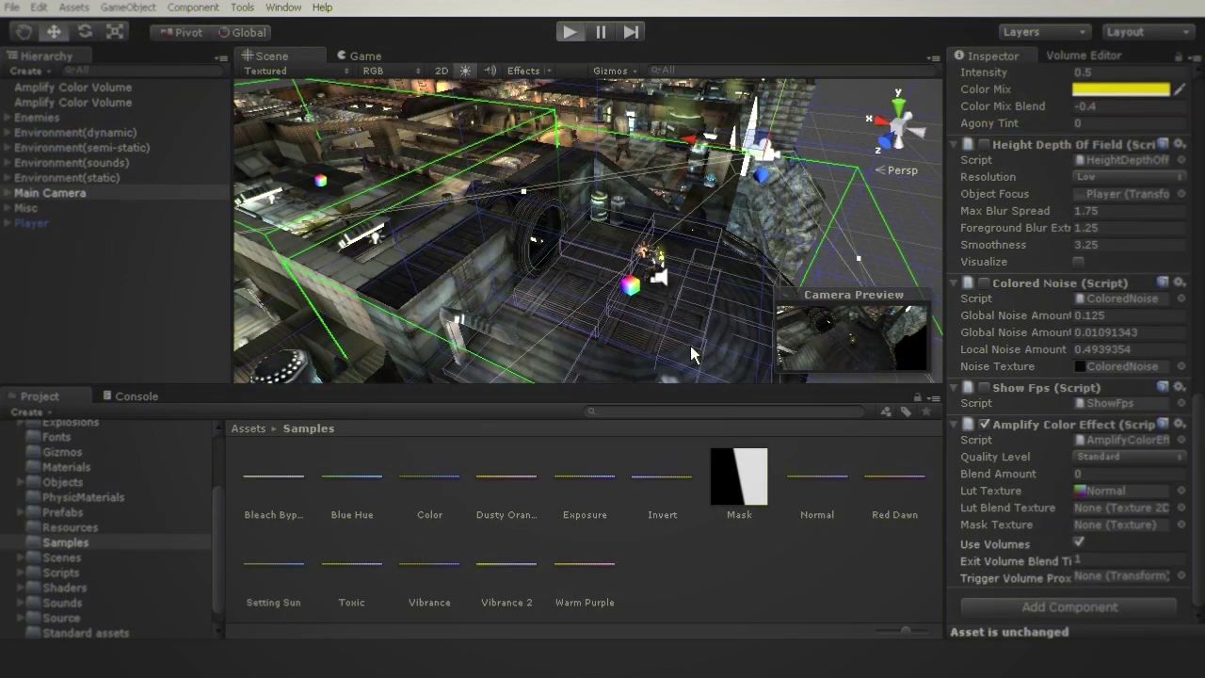
- Play the industrial scene and move the character past the large round opening to check the volume colour blending
key("ctrl+p")
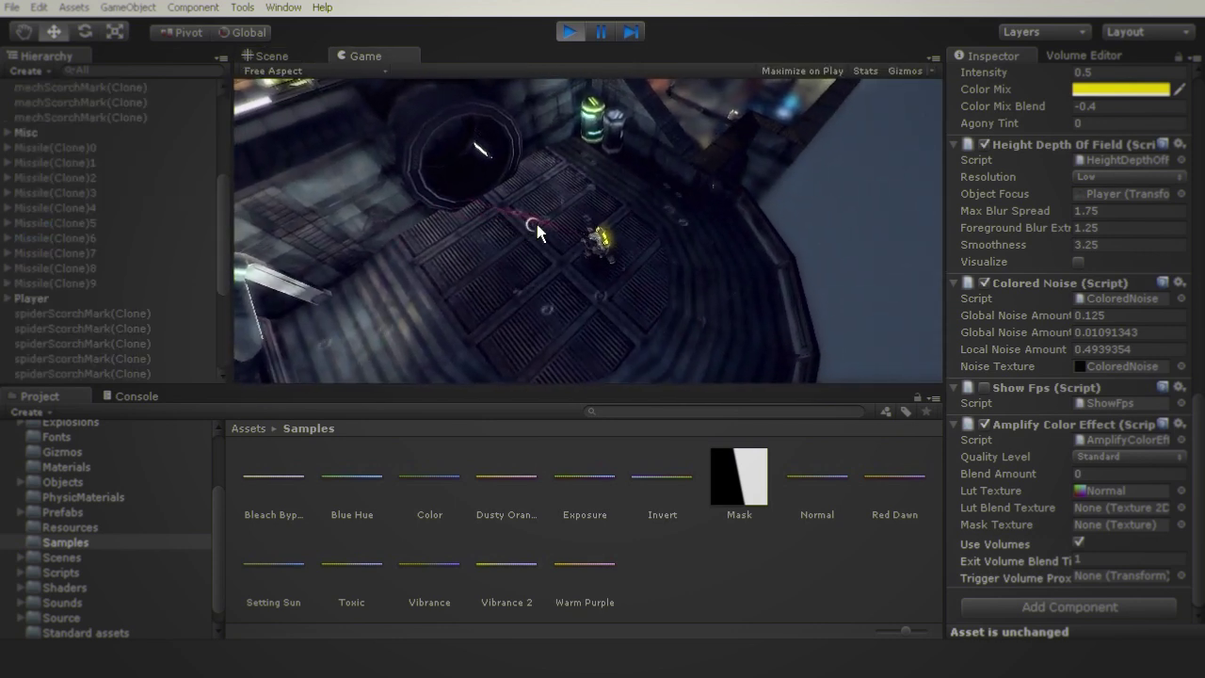
key("a")
key("w")
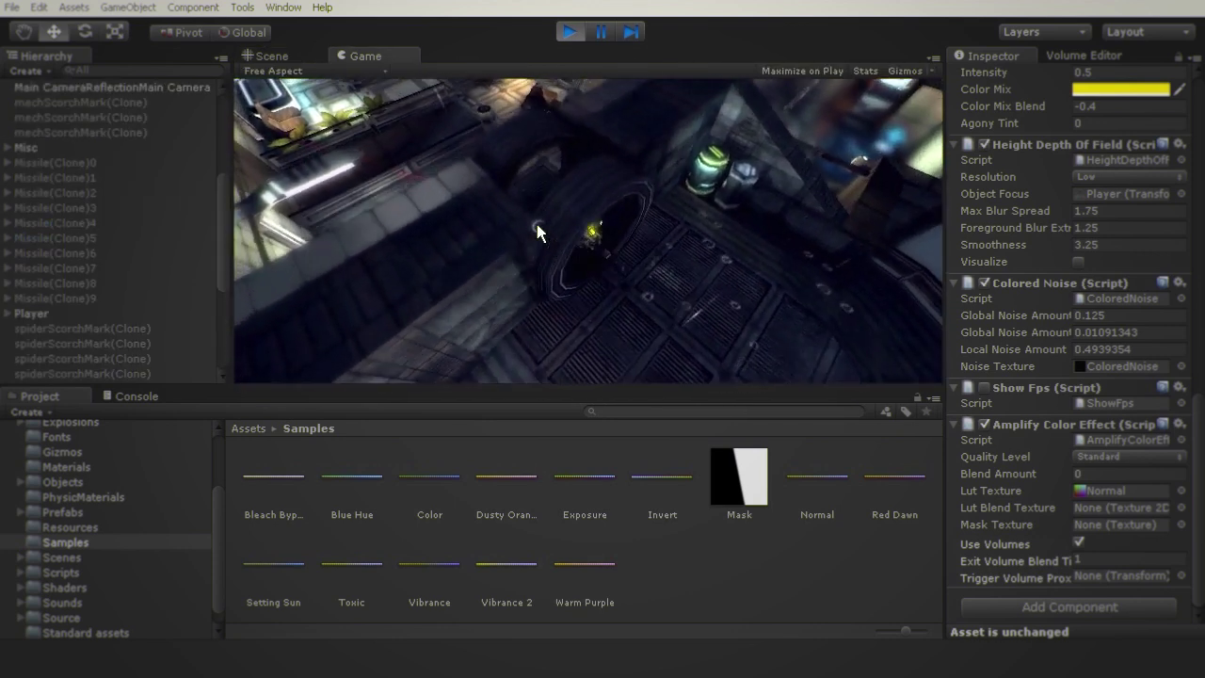
key("w")
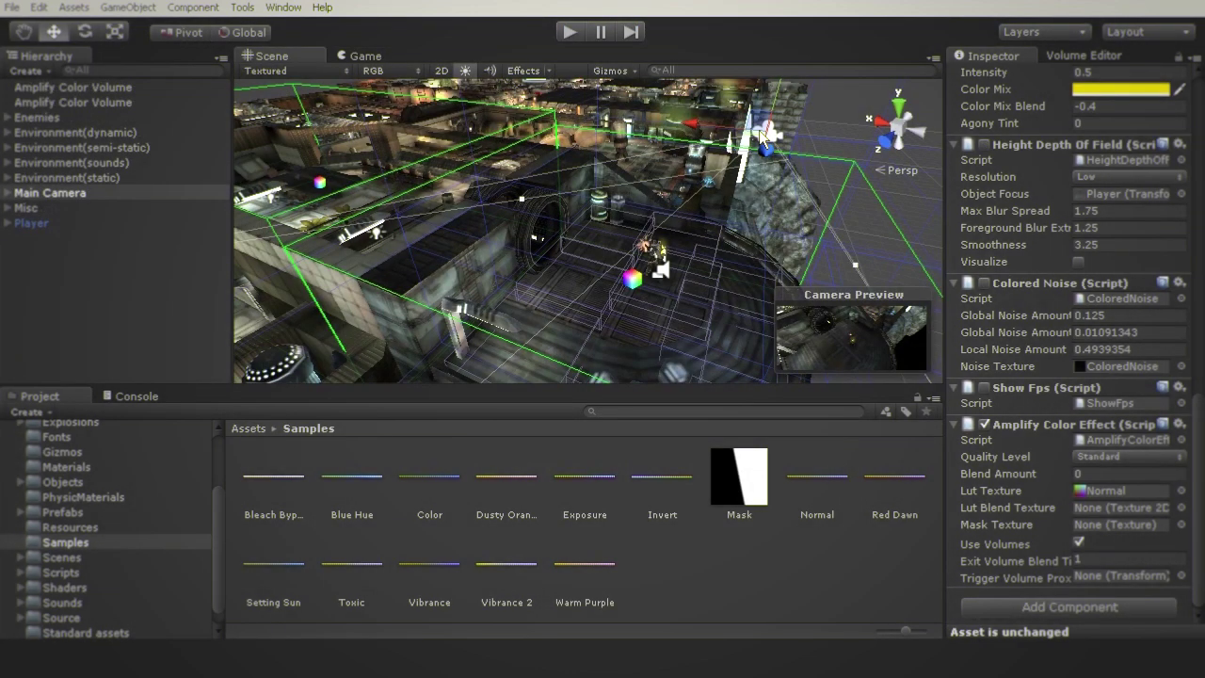
- Assign the Player object as the Trigger Volume Proxy of the Main Camera's Amplify Color Effect
left_click_drag(721, 222, 729, 201, "alt")
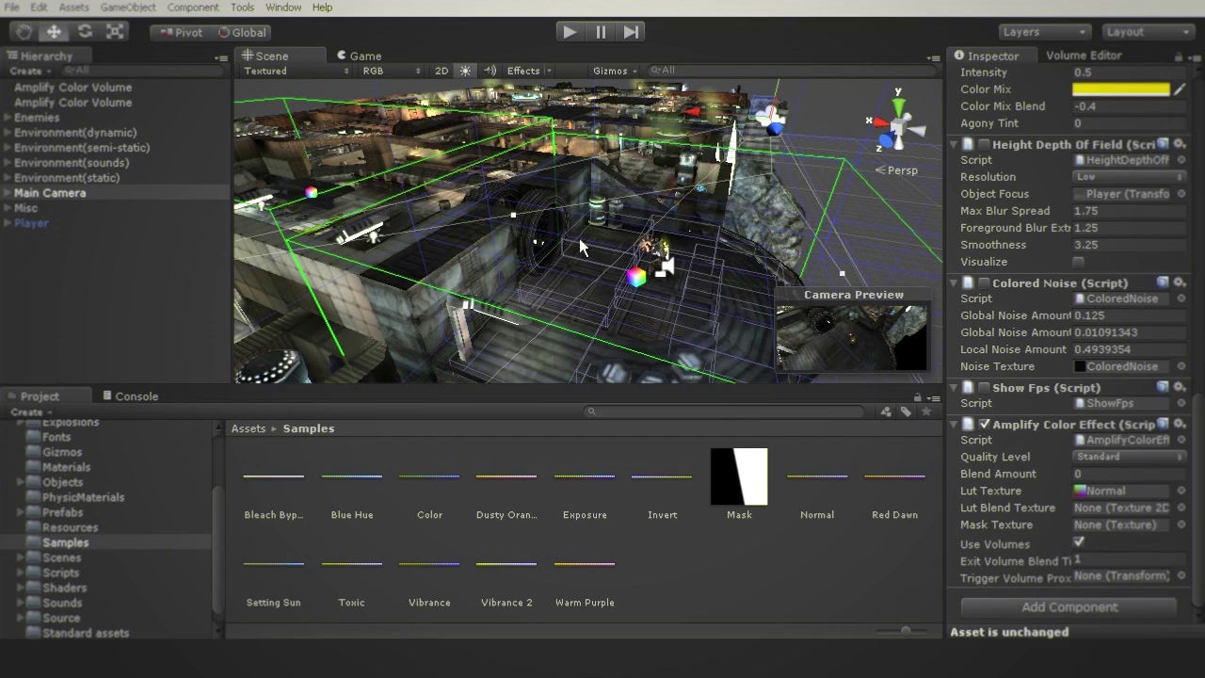
left_click_drag(516, 230, 531, 259, "alt")
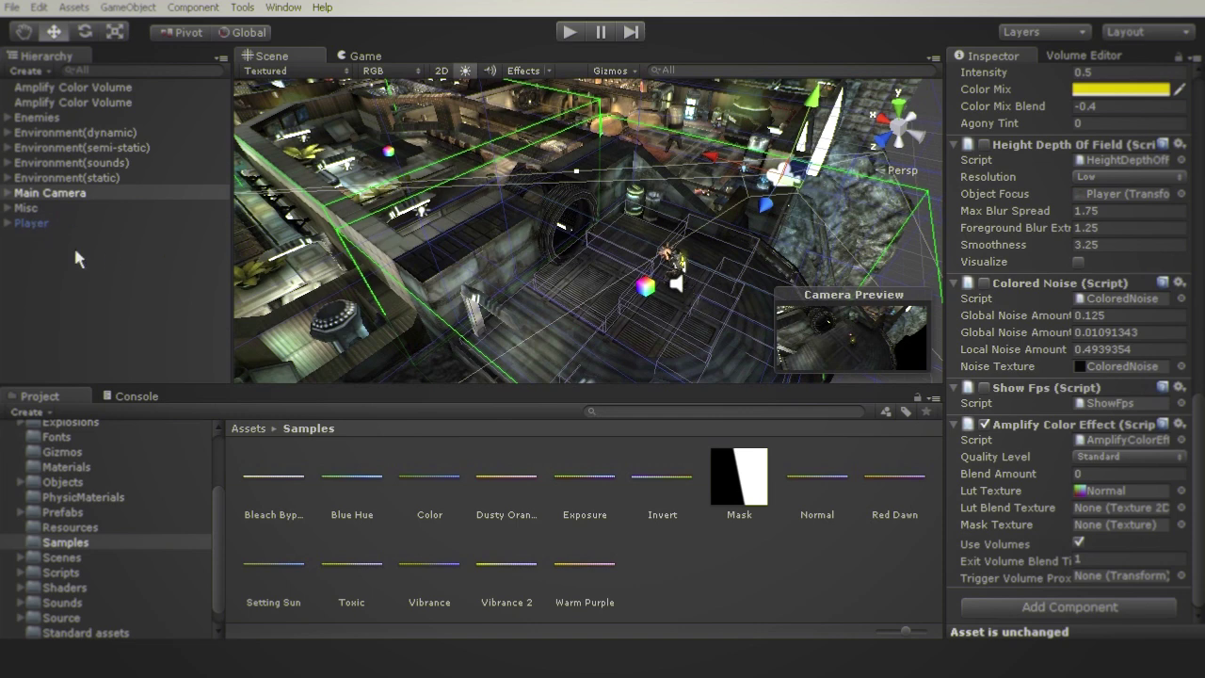
left_click_drag(33, 234, 1106, 584)
- Play the scene and walk the character from the round platform into the adjoining area to test the player-triggered volume blending
left_click(568, 32)
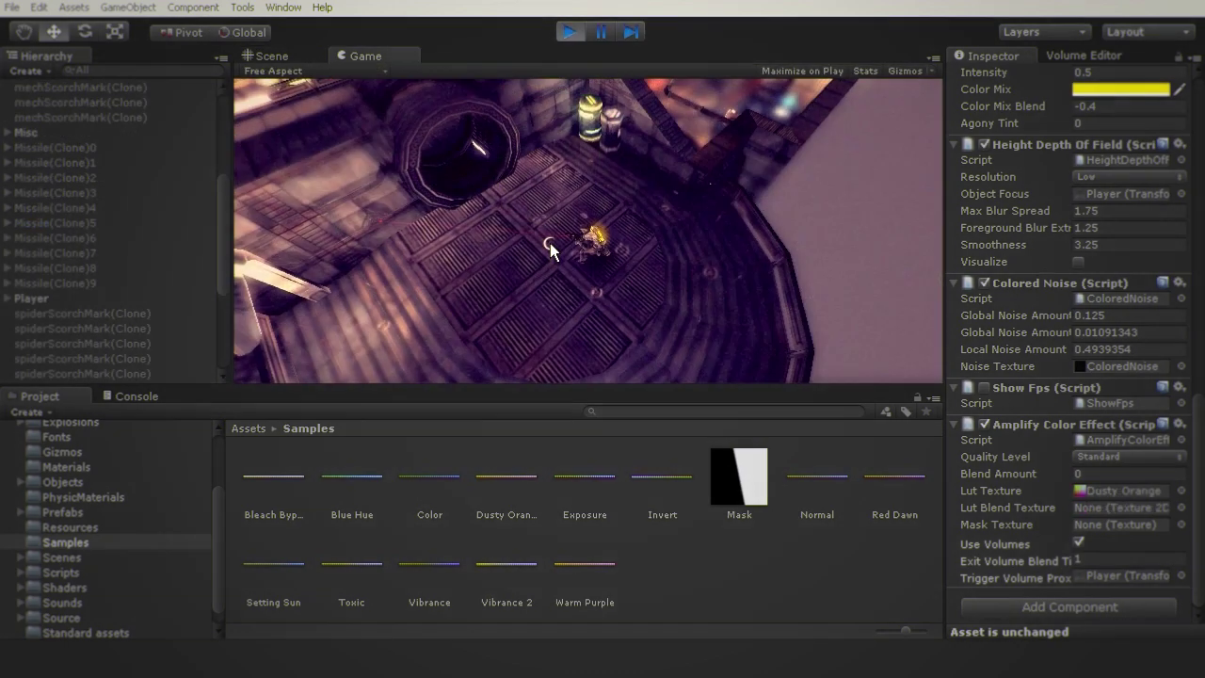
key("a")
key("w")
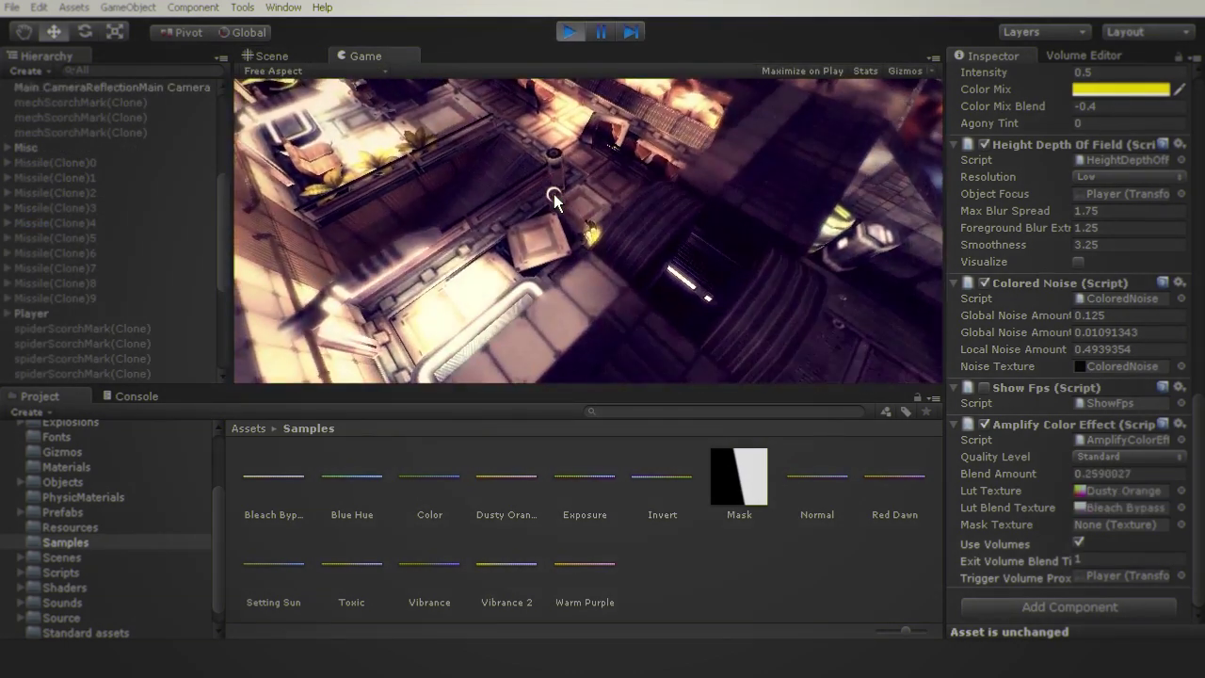
key("w")
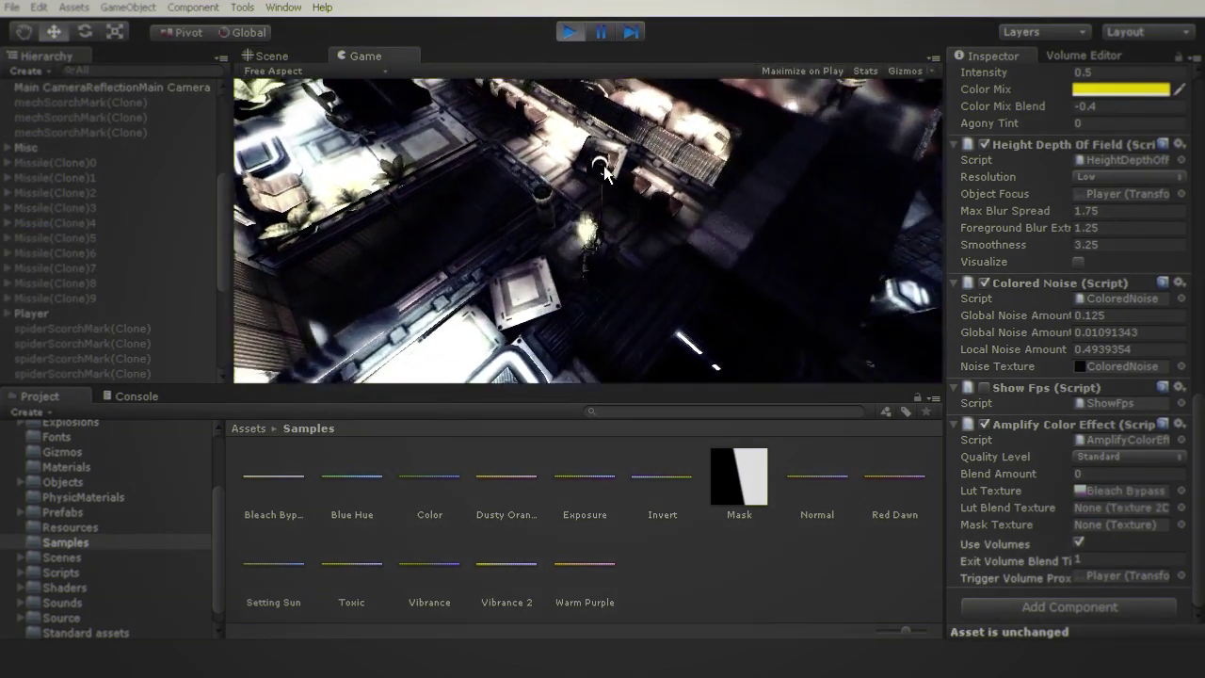
key("a")
left_click(509, 223)
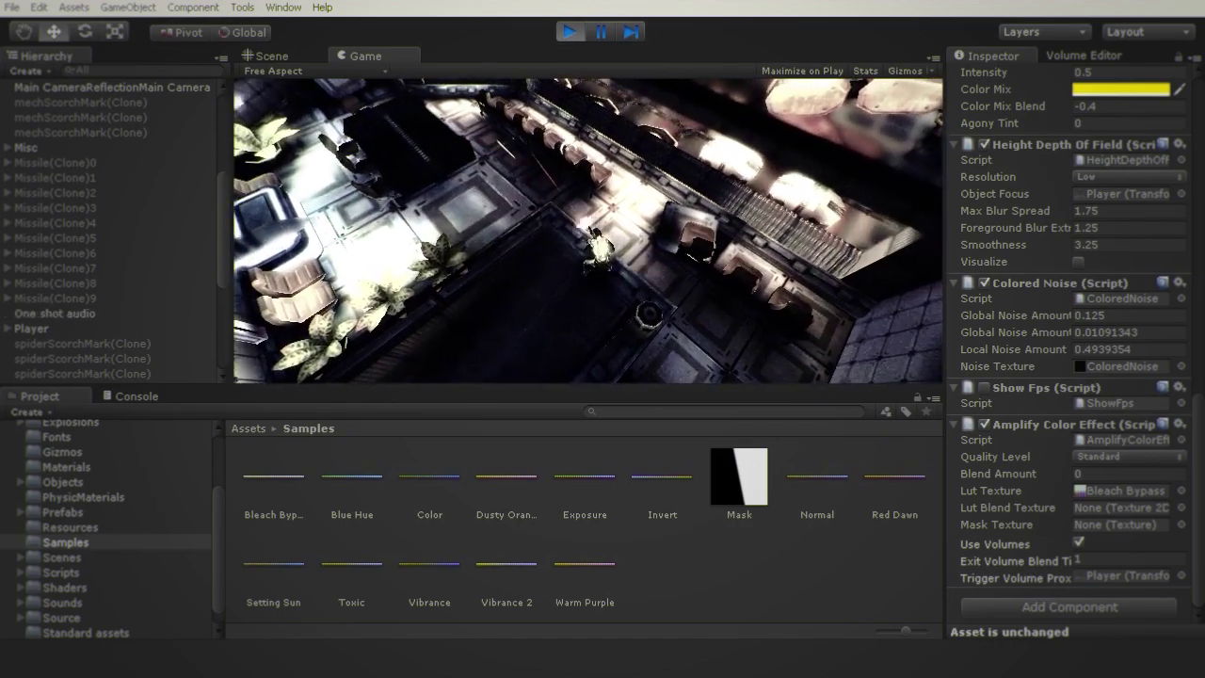